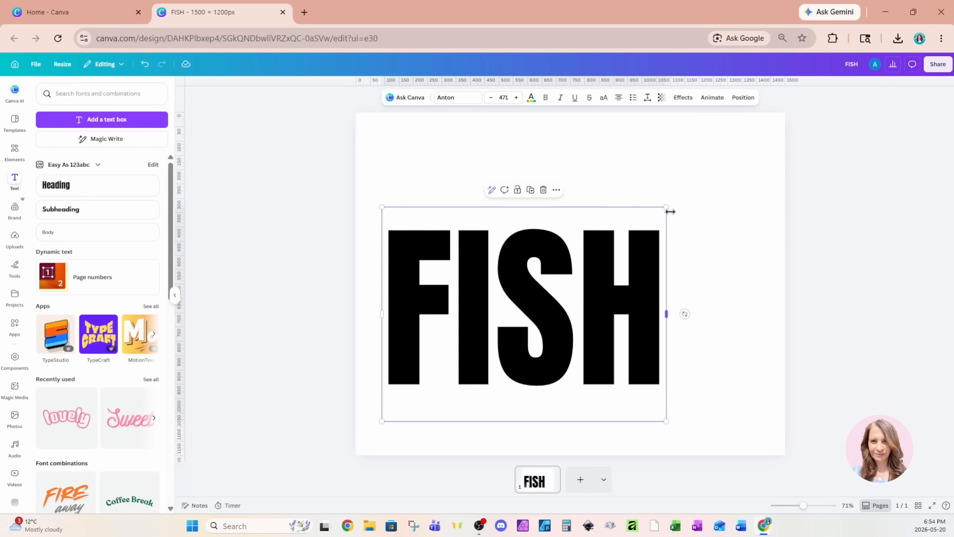
- Enlarge the FISH text to fill most of the page, at about font size 626, and download the design as a PNG
left_click_drag(667, 207, 783, 165)
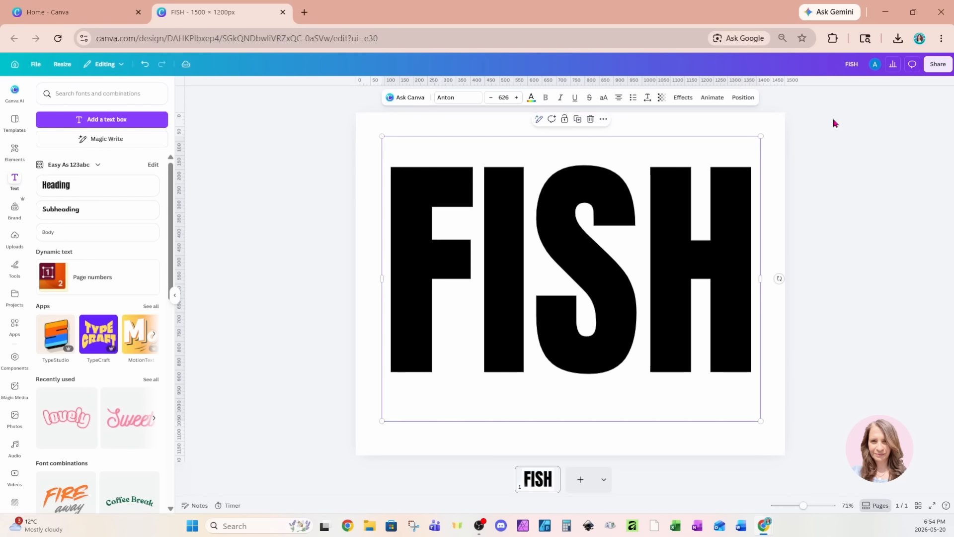
left_click(935, 65)
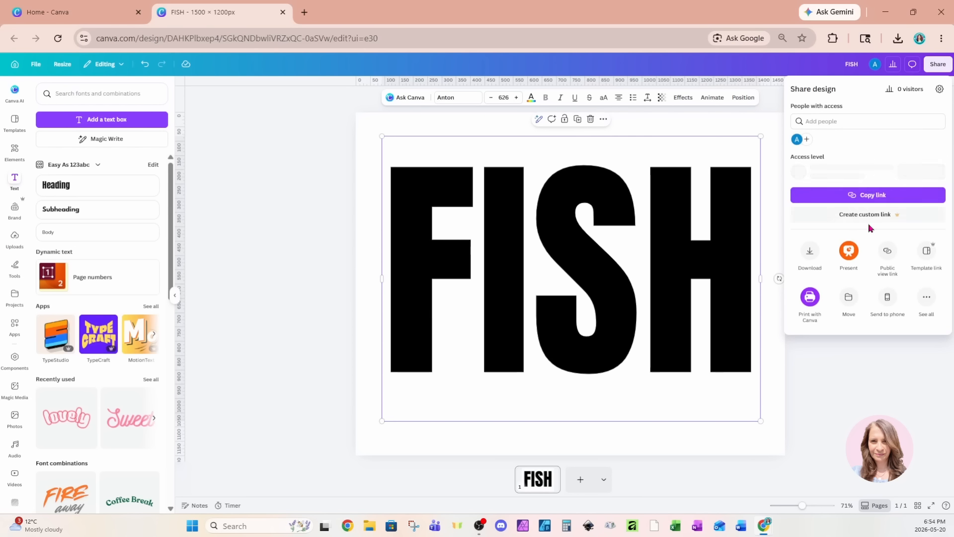
left_click(813, 259)
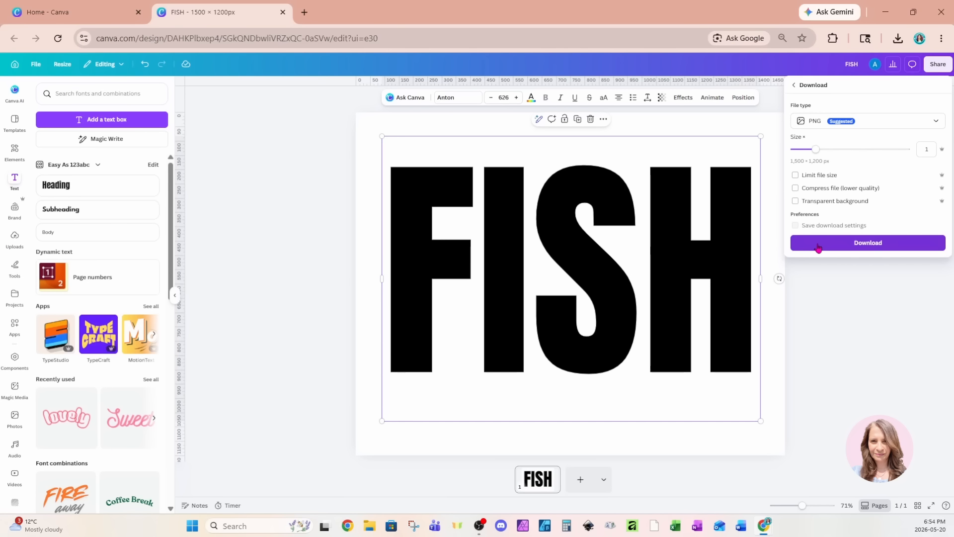
left_click(819, 246)
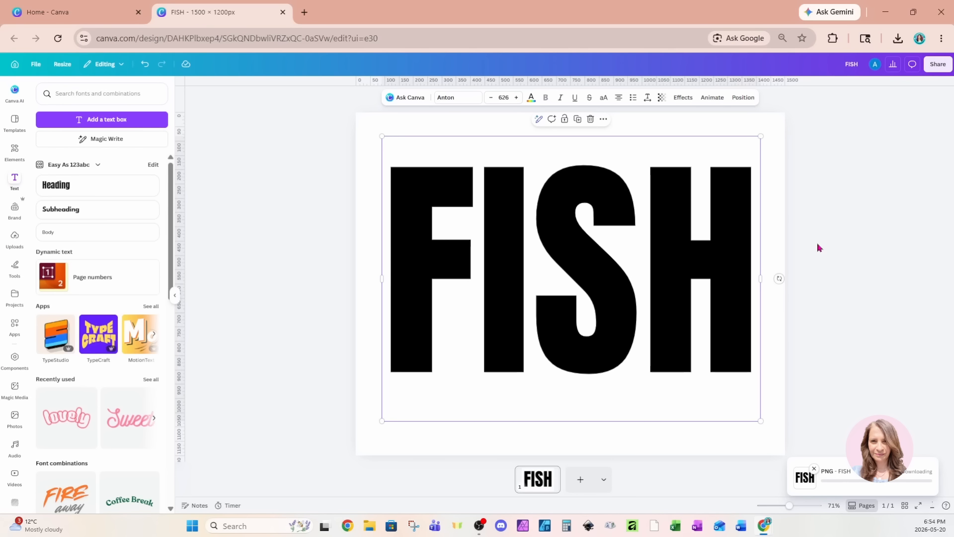
- Add a second page and set the recently used coral reef photo as its background
left_click(583, 483)
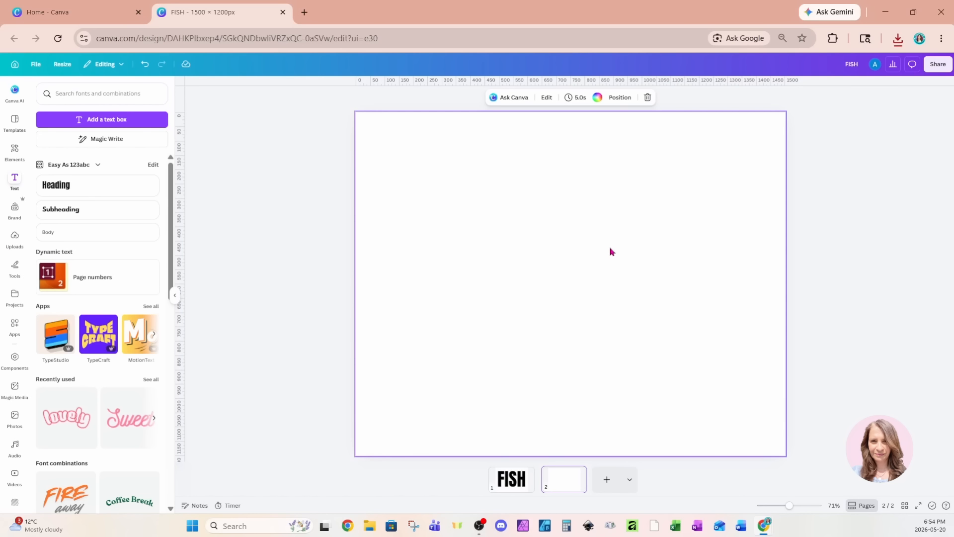
left_click(12, 155)
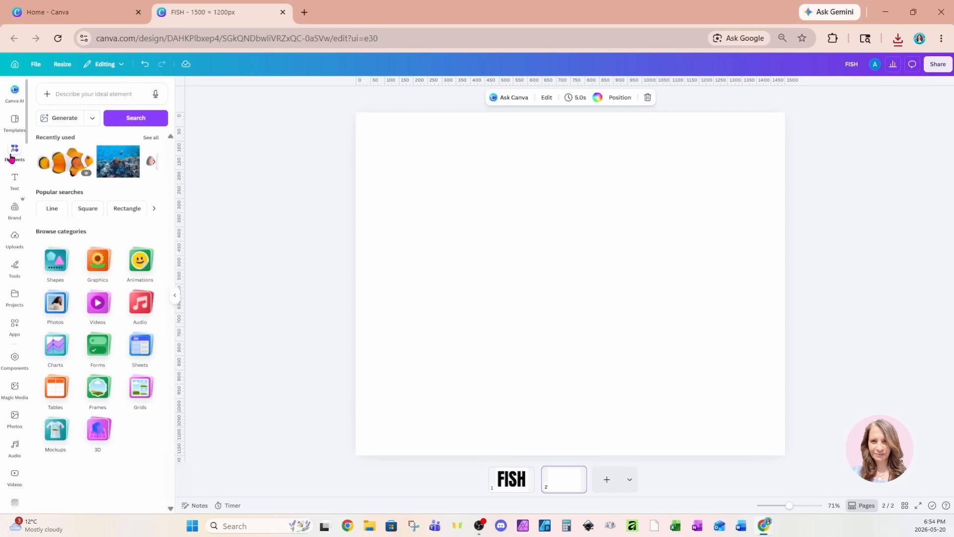
left_click(118, 164)
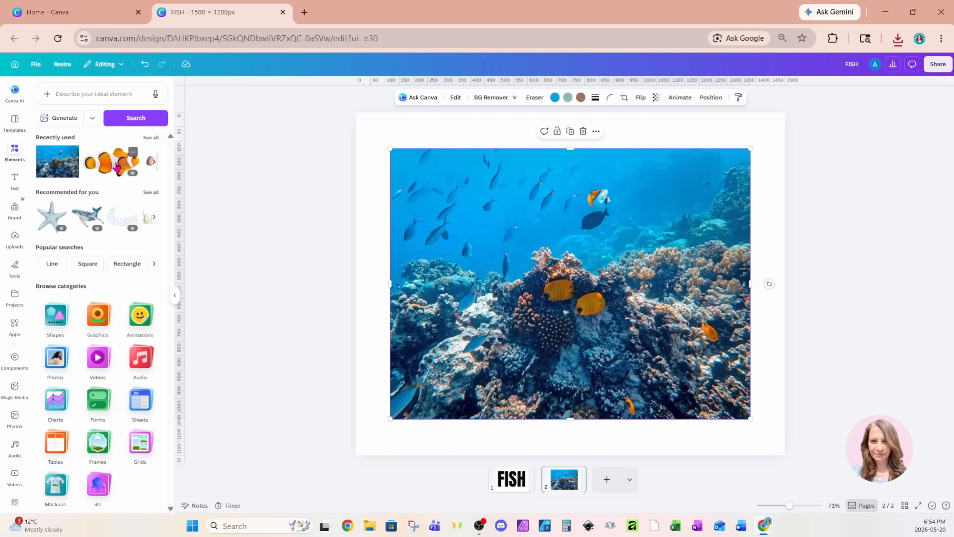
right_click(479, 224)
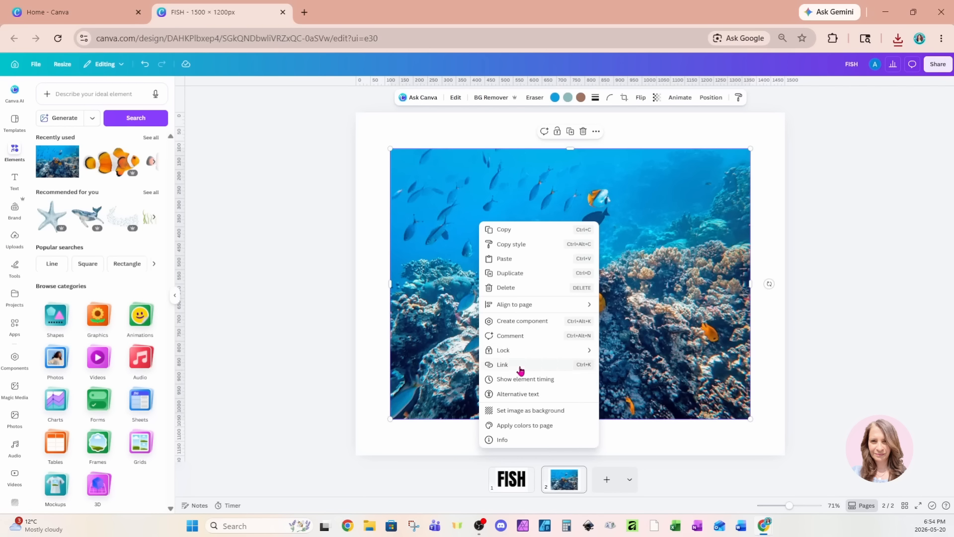
left_click(519, 410)
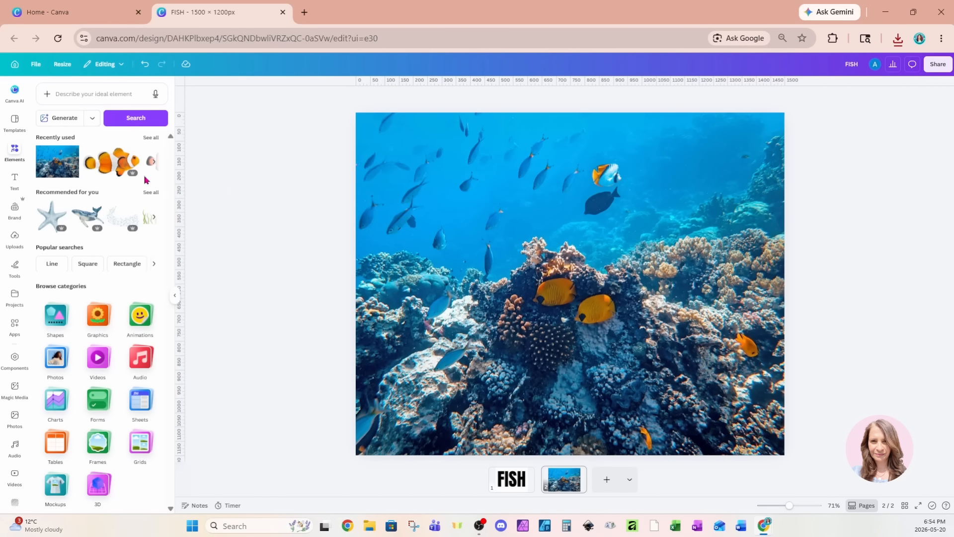
- Add the recently used clownfish to page 2, flipped horizontally and shrunk to about two thirds of the page width over the reef
left_click(119, 166)
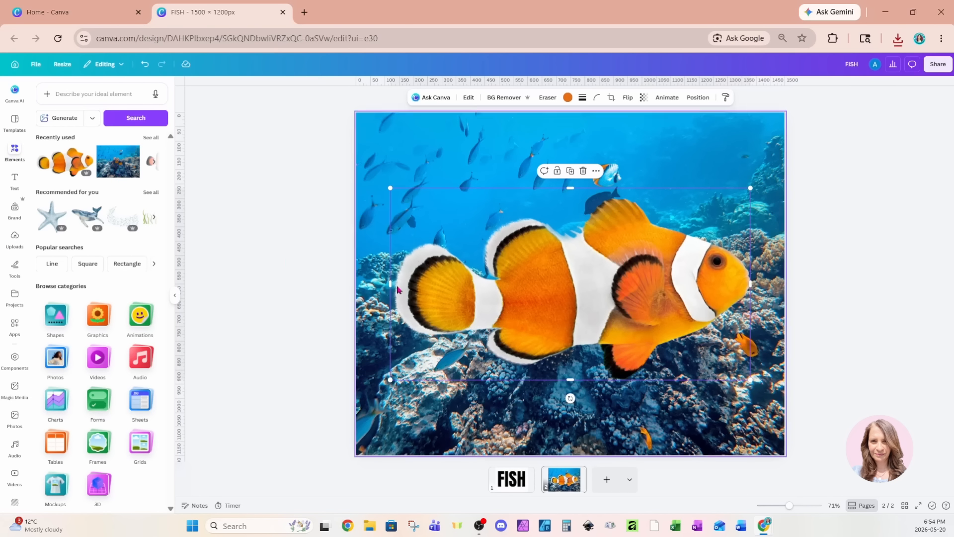
left_click(627, 98)
left_click(627, 120)
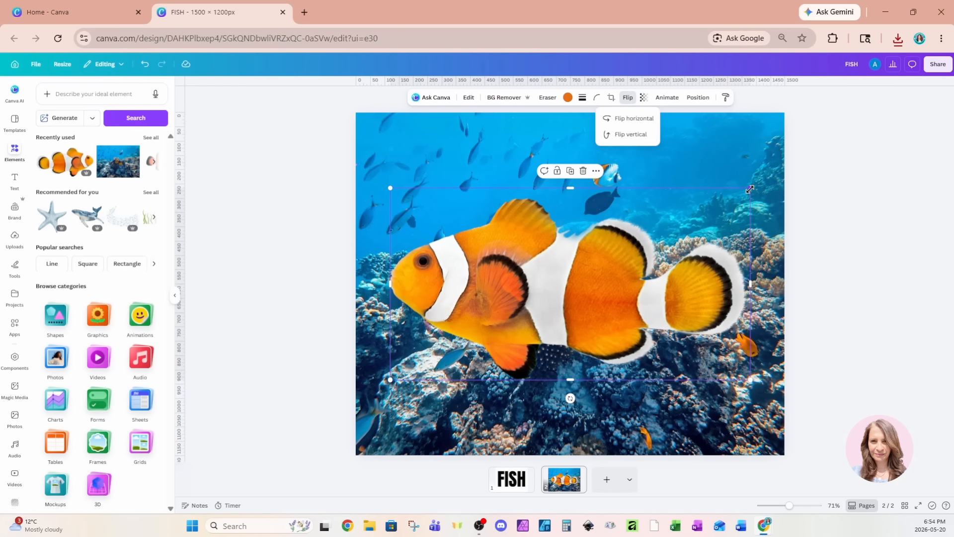
left_click_drag(750, 189, 677, 229)
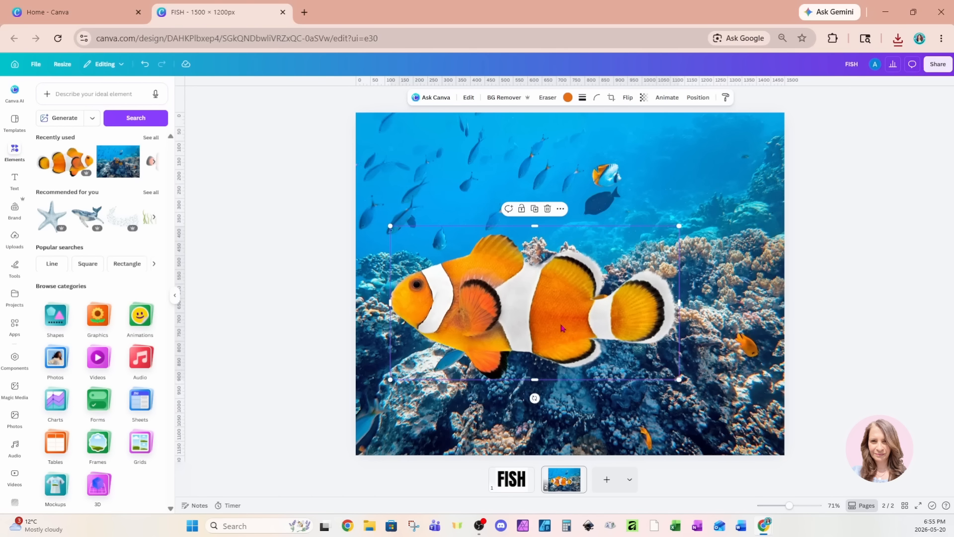
mouse_move(564, 329)
left_mouse_down()
mouse_move(577, 324)
mouse_move(564, 326)
left_mouse_up()
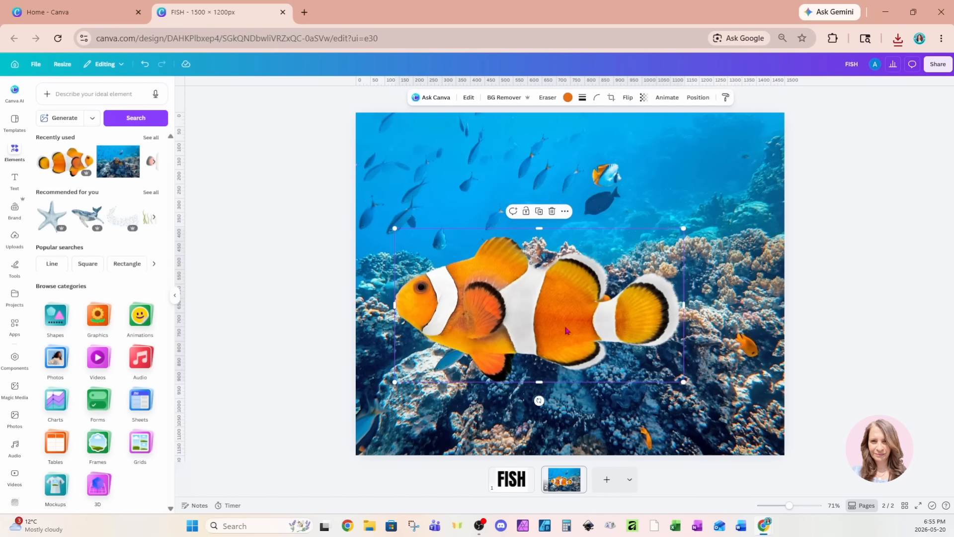
- Download only the current page, page 2, as a PNG
left_click(938, 64)
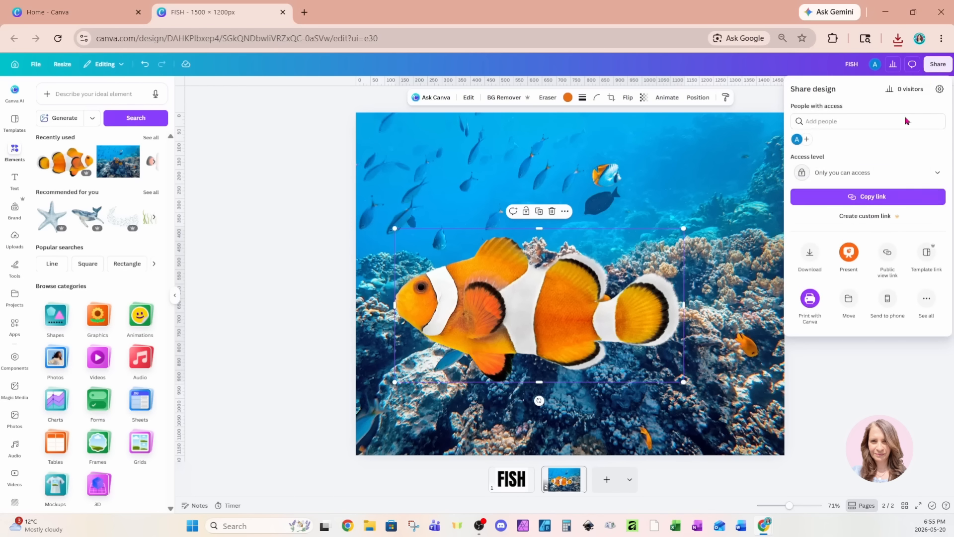
left_click(811, 254)
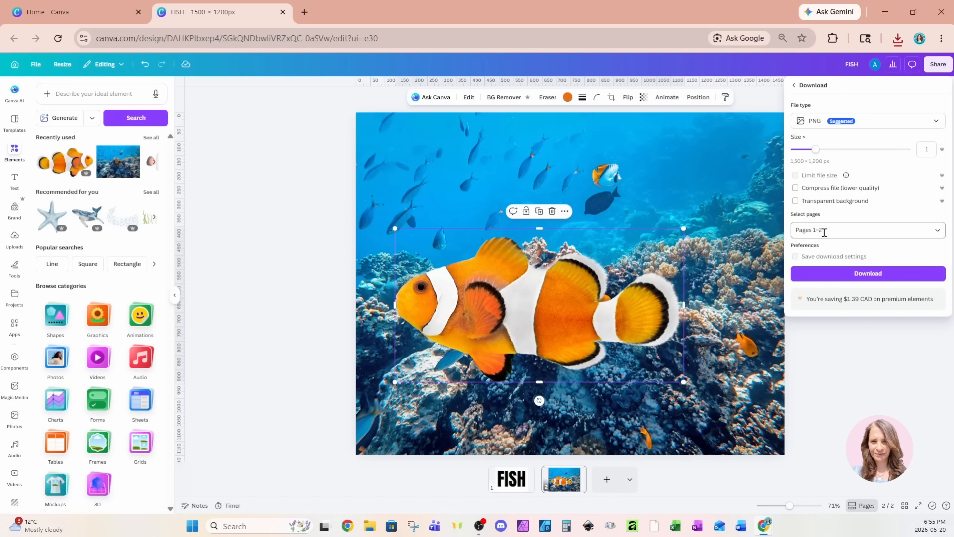
left_click(820, 230)
left_click(817, 274)
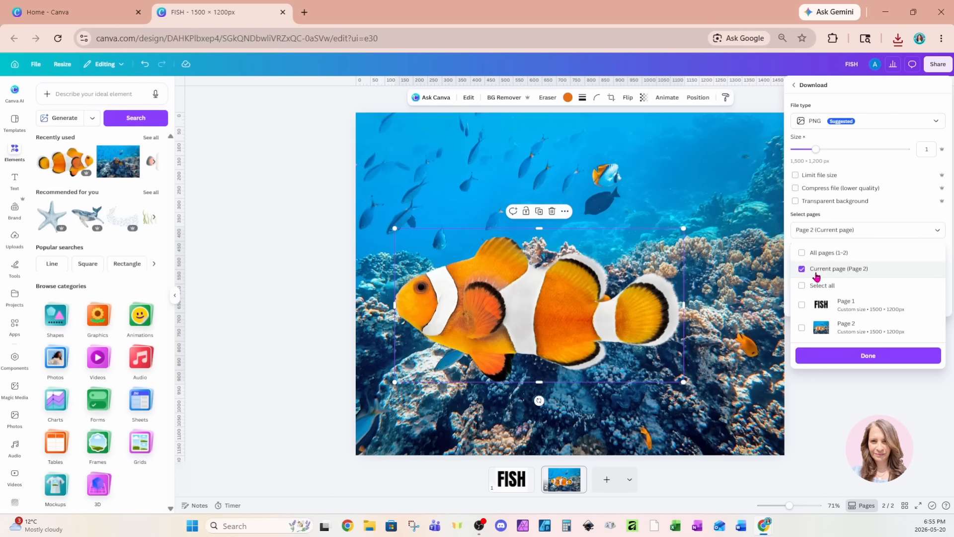
left_click(823, 357)
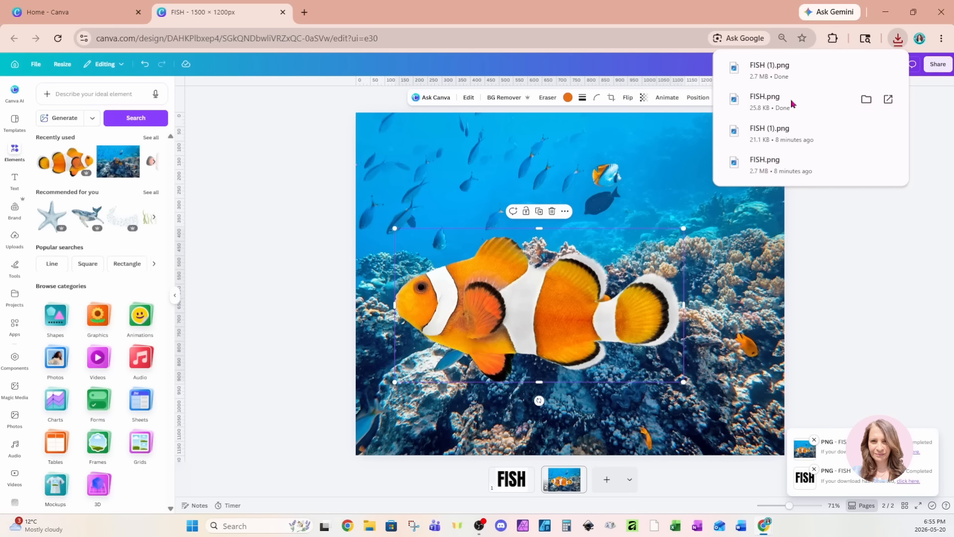
- Add a blank third page, search the apps for BLEND and open the Blend Image app
left_click(606, 480)
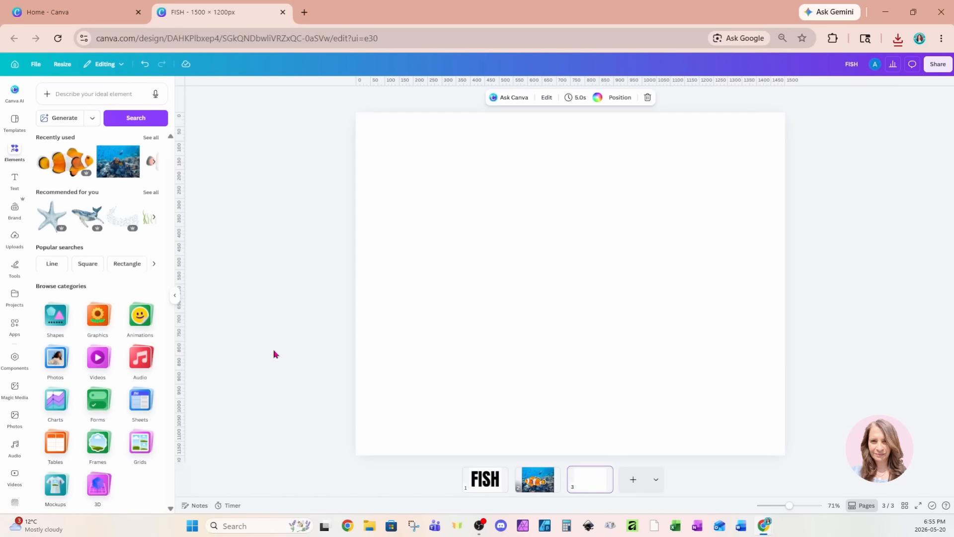
left_click(20, 334)
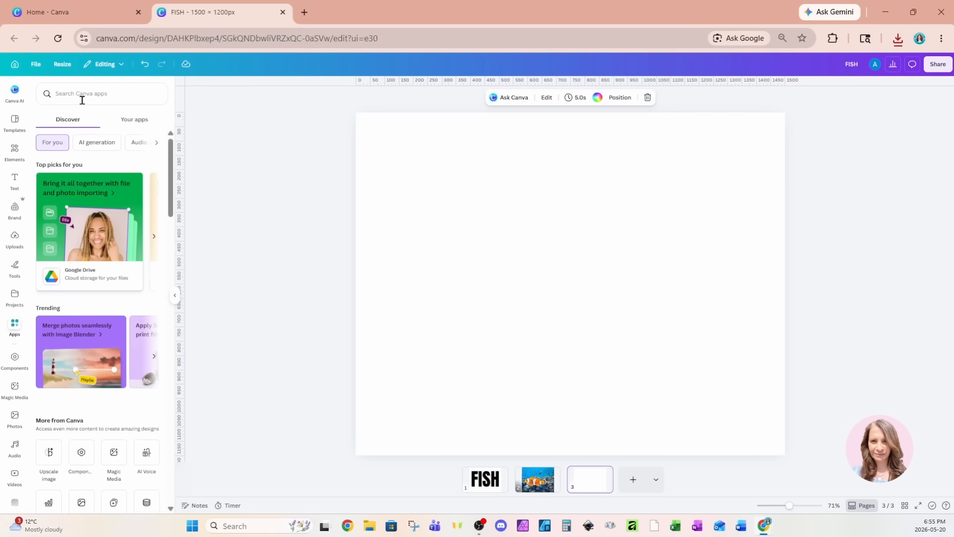
left_click(68, 87)
type("BLEND")
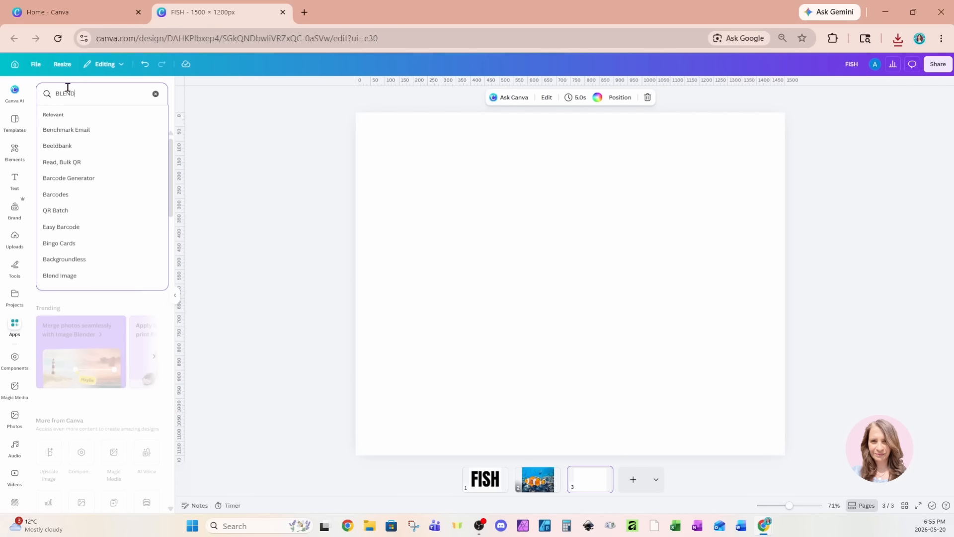
key("Return")
left_click(48, 124)
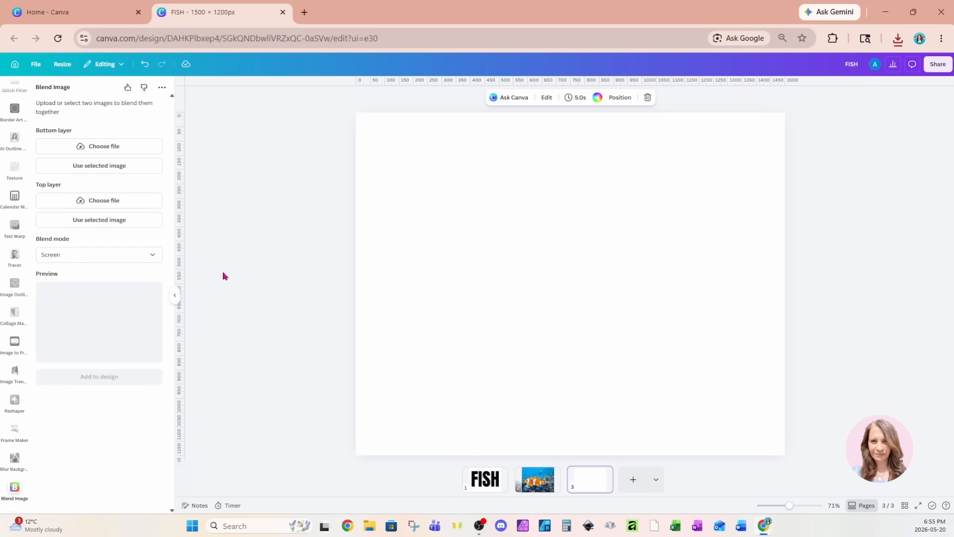
- Load FISH.png as the bottom layer and FISH (1).png as the top layer of the blend
left_click(56, 149)
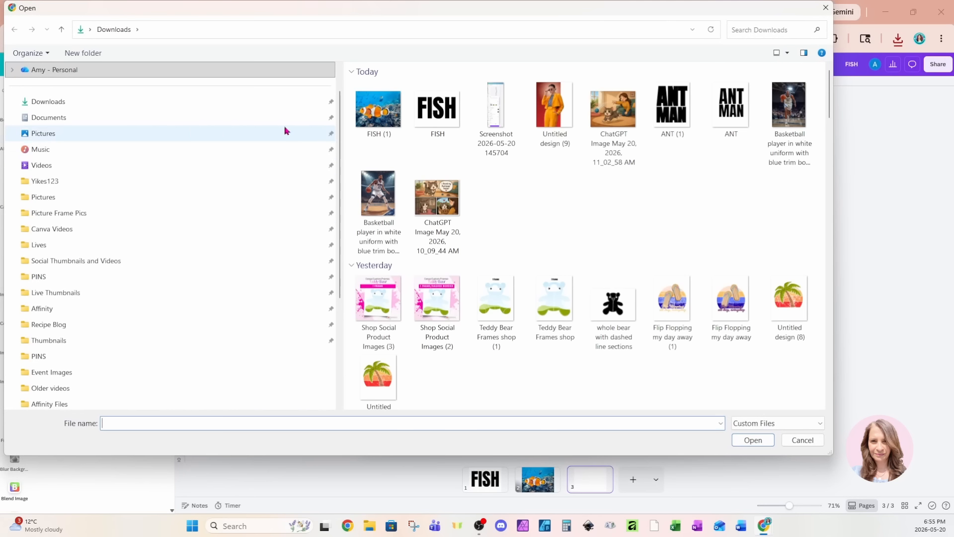
left_click(437, 106)
left_click(752, 440)
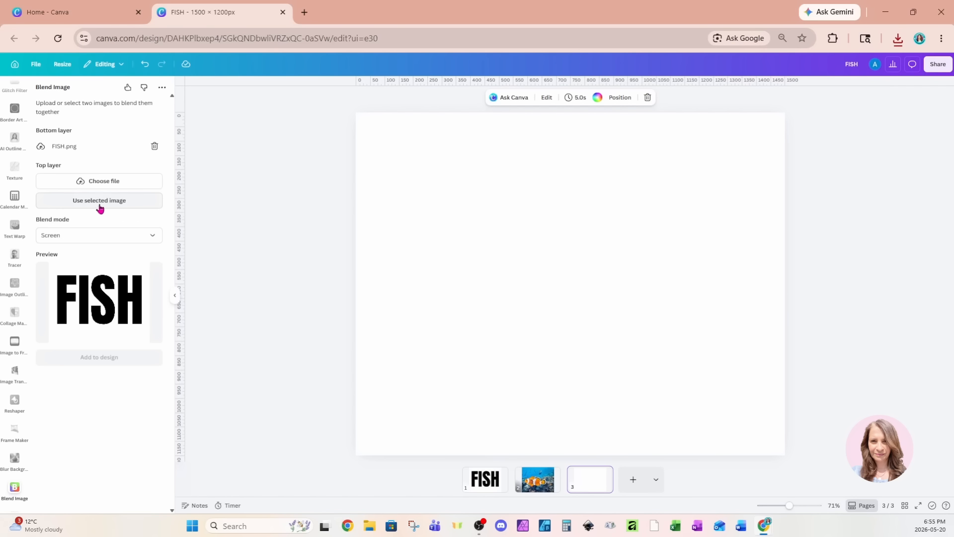
left_click(86, 182)
left_click(398, 133)
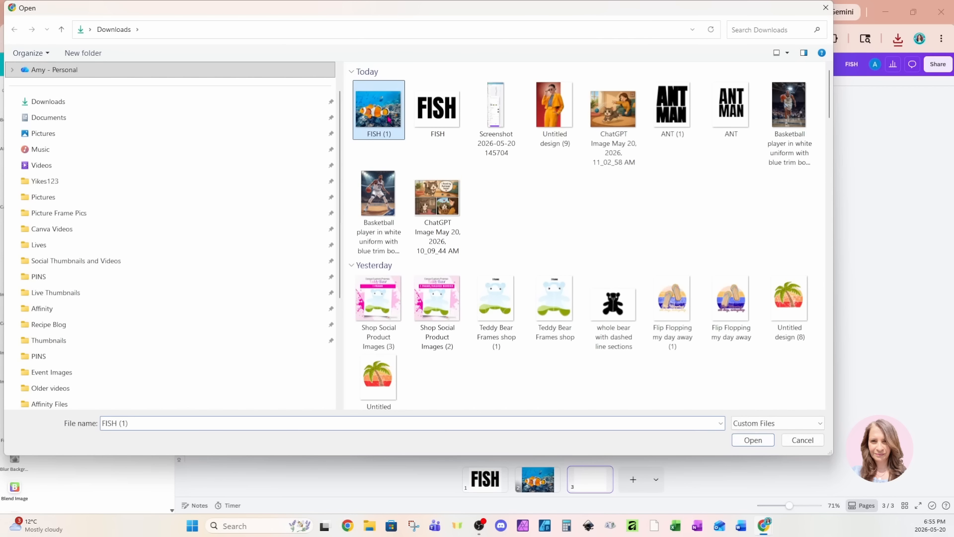
left_click(742, 445)
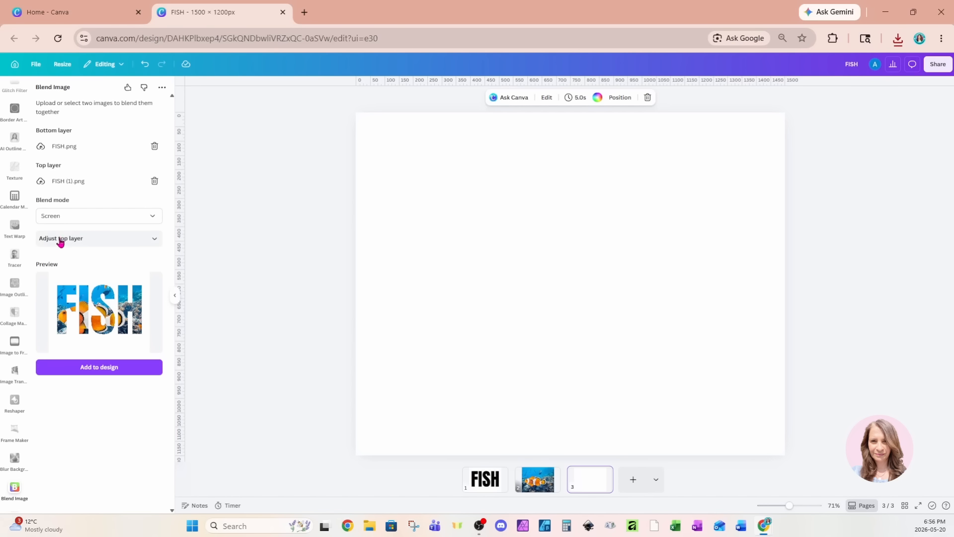
- Adjust the blend's top layer to a horizontal offset of 5 and a vertical offset of -8, keeping the scale at 1
left_click(152, 245)
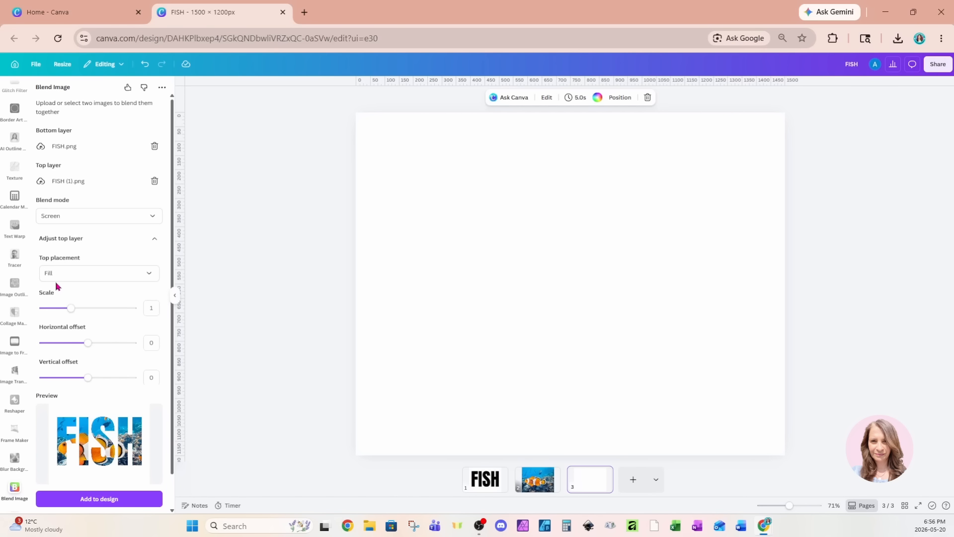
mouse_move(72, 310)
left_mouse_down()
mouse_move(60, 311)
mouse_move(70, 314)
left_mouse_up()
left_click_drag(90, 347, 85, 379)
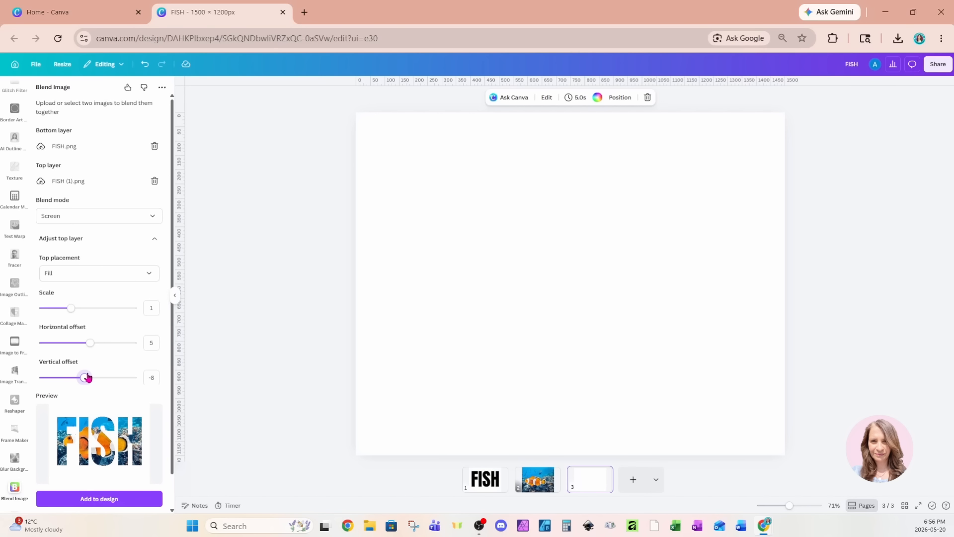
- Add the blended FISH image to page 3 and enlarge it to nearly fill the page
left_click(79, 504)
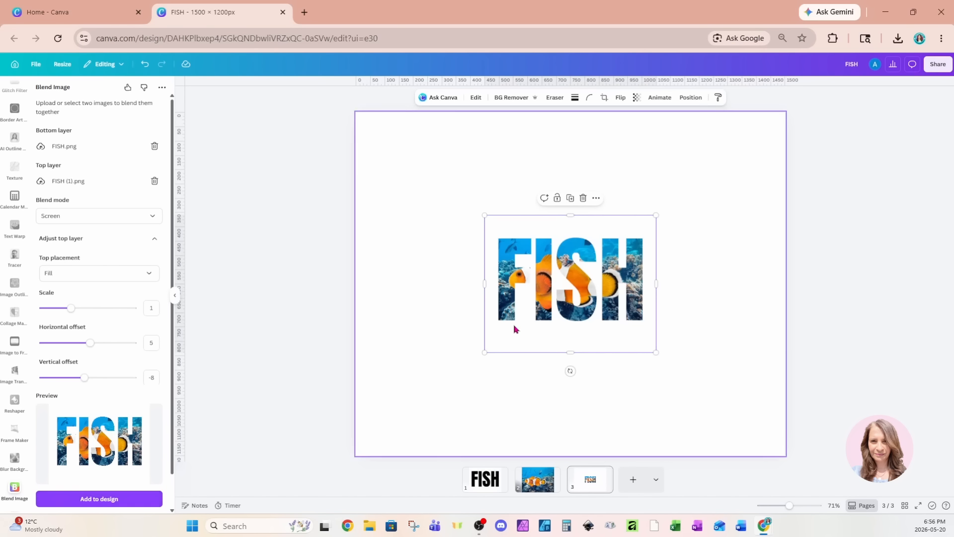
left_click_drag(612, 295, 498, 367)
left_click_drag(556, 288, 795, 159)
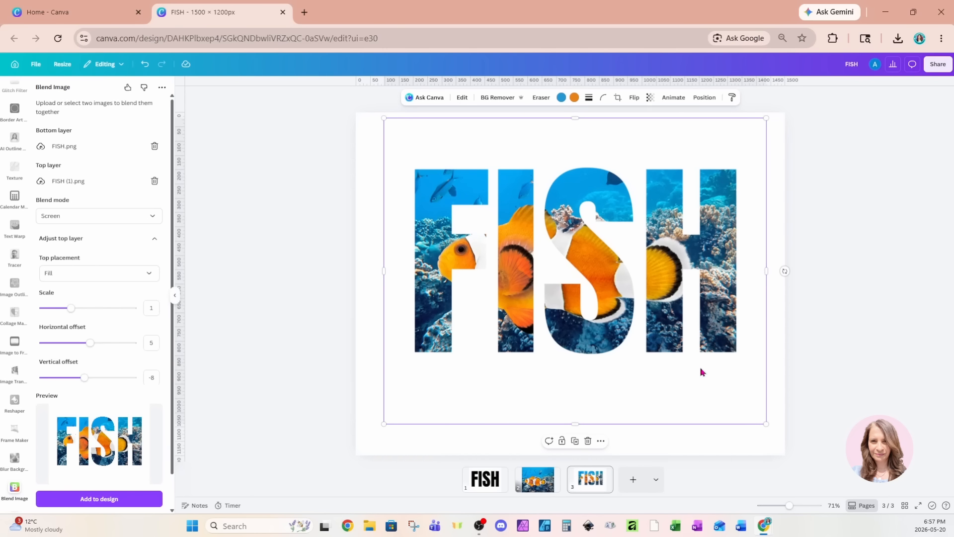
- Add a fourth page and set the blend's top layer to a horizontal offset of -12 and a scale of 1.1
left_click(633, 480)
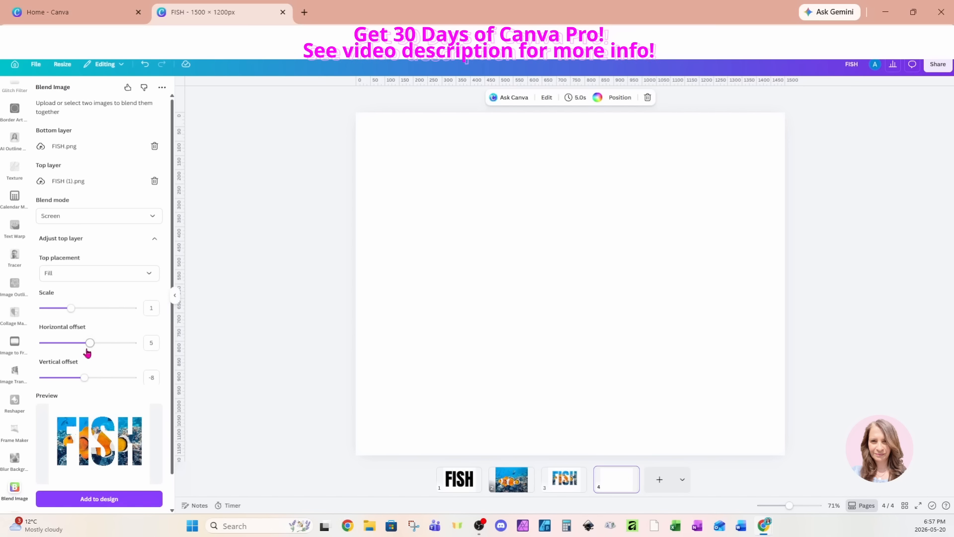
left_click_drag(90, 345, 84, 355)
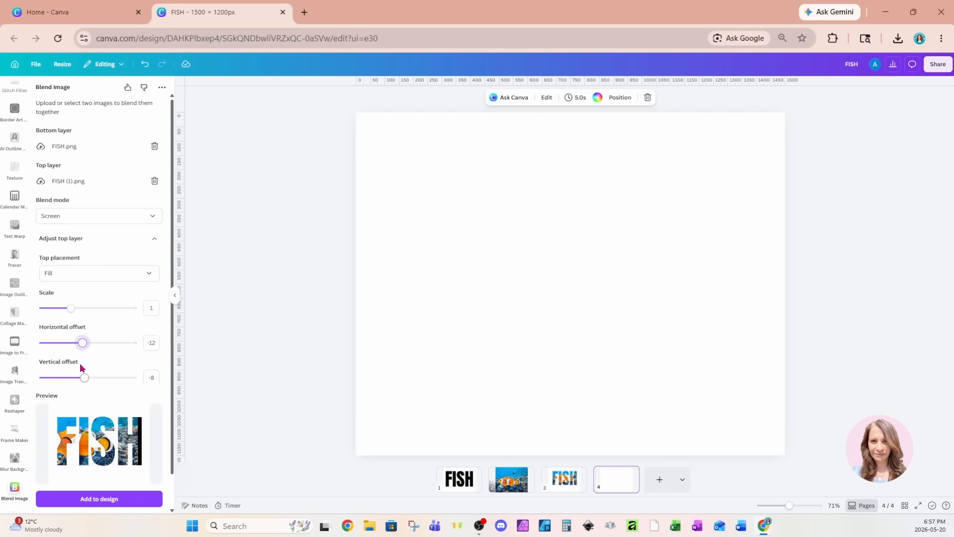
left_click_drag(73, 312, 74, 312)
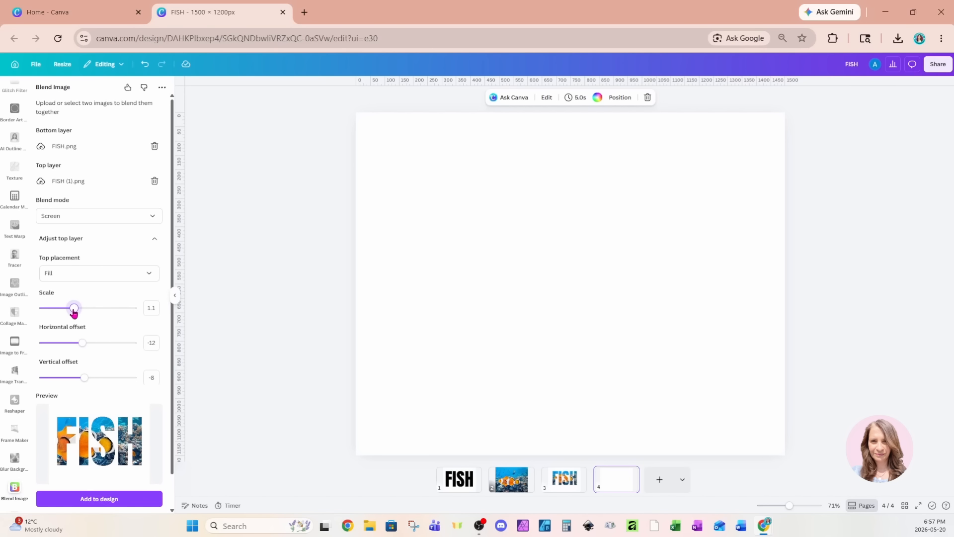
- Add the readjusted blend to page 4, enlarged and roughly centred, and return to page 3
left_click(81, 504)
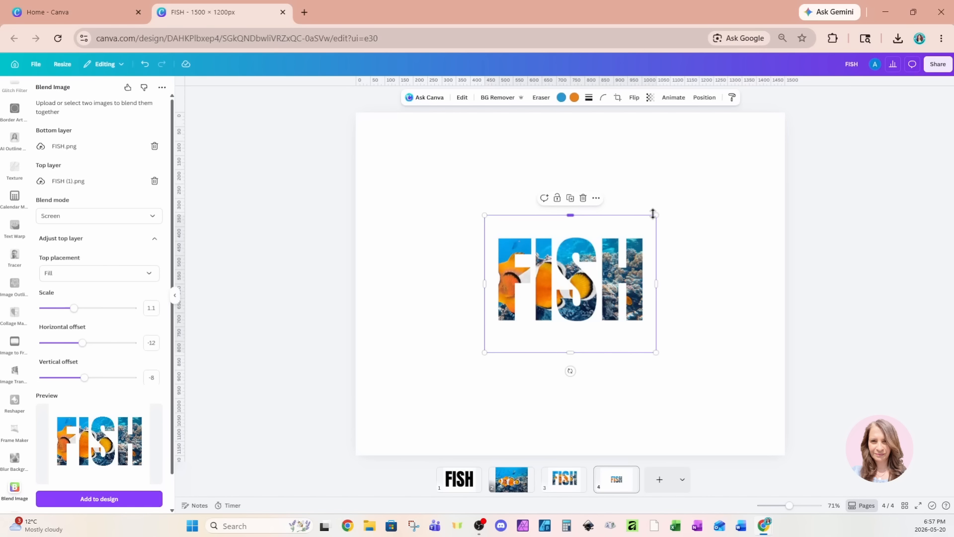
left_click_drag(656, 216, 810, 115)
left_click_drag(700, 232, 625, 284)
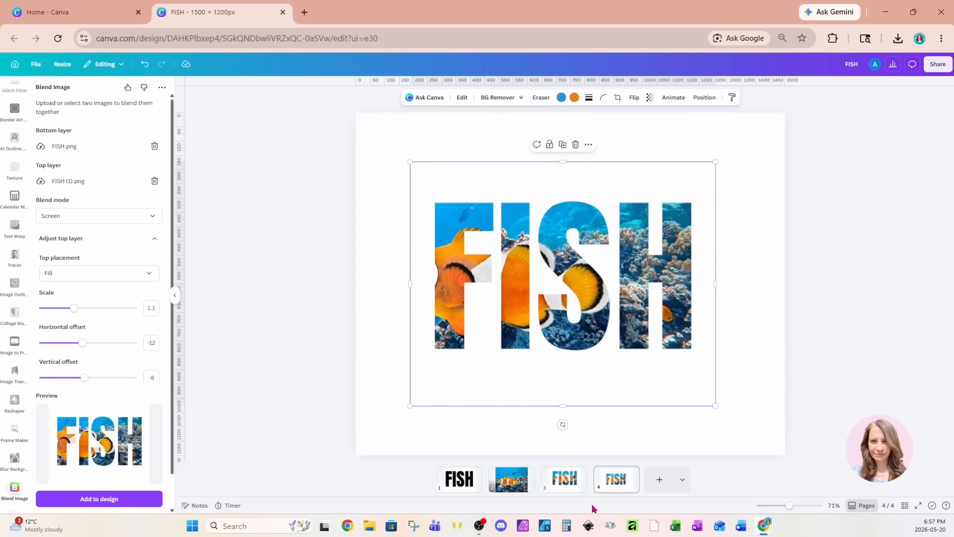
left_click(564, 478)
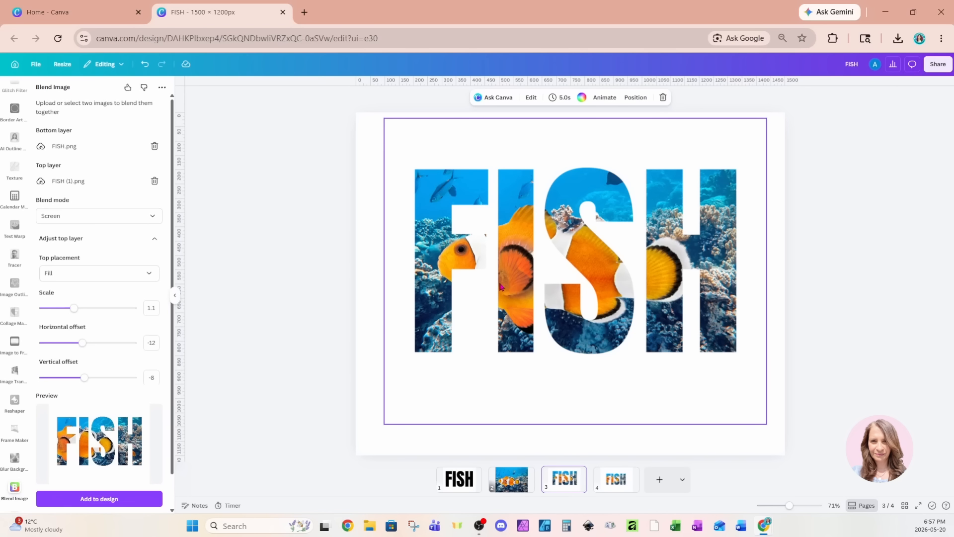
- Set page 3's background to the pale pink from the Easy As 123abc brand colors
left_click(726, 445)
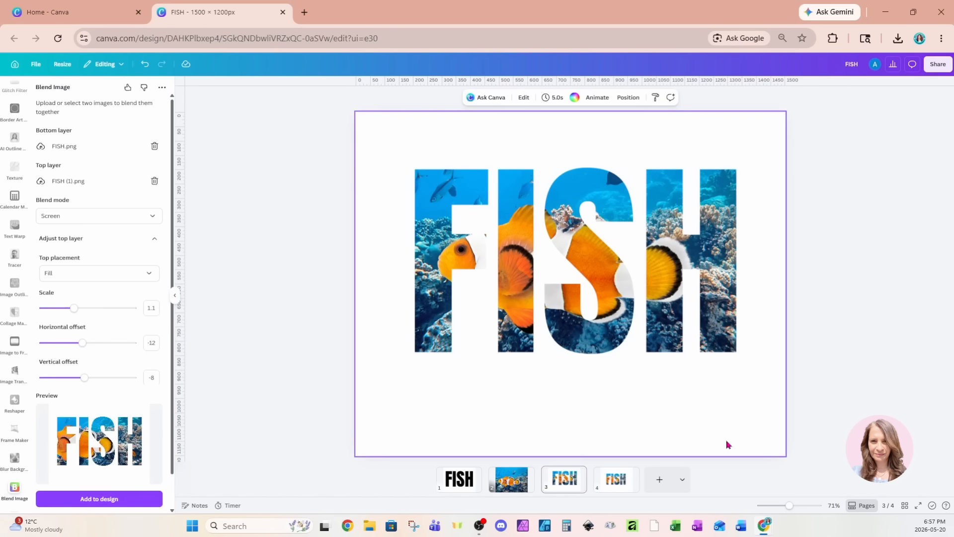
left_click(574, 99)
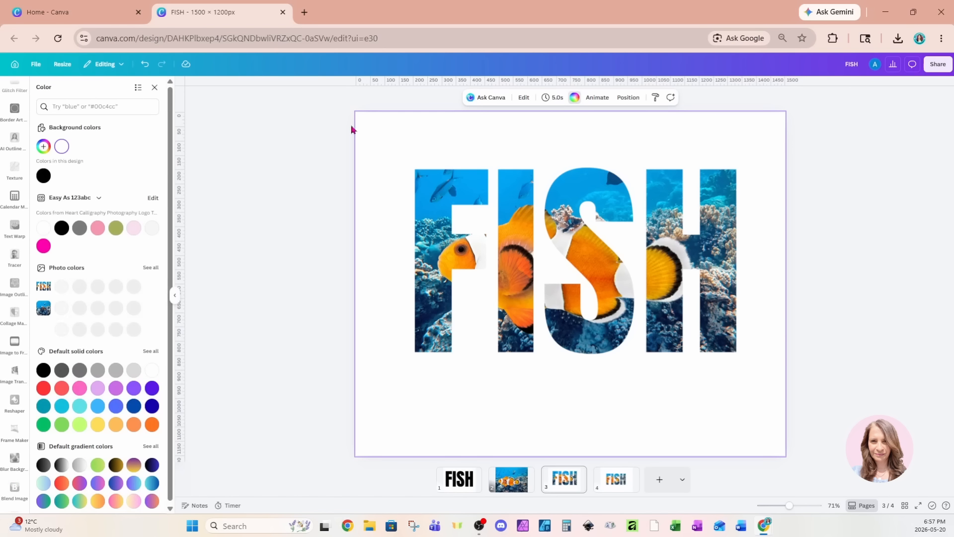
left_click(134, 229)
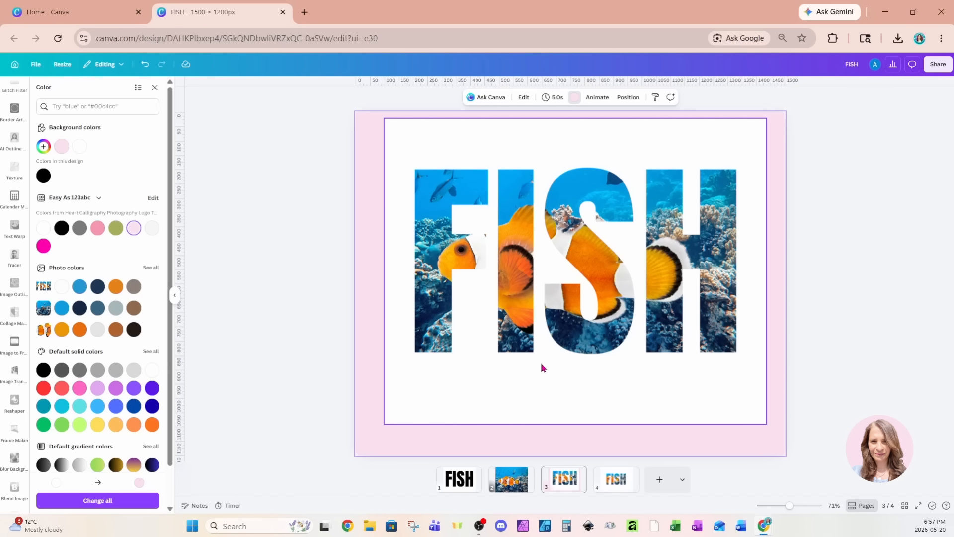
- Remove the white background from the blended FISH image on page 3 with BG Remover
left_click(540, 386)
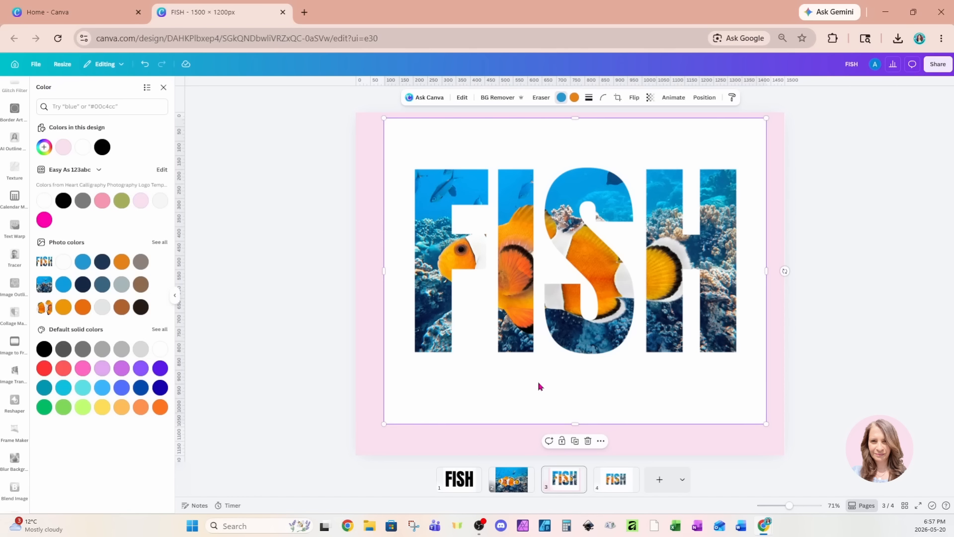
left_click(496, 97)
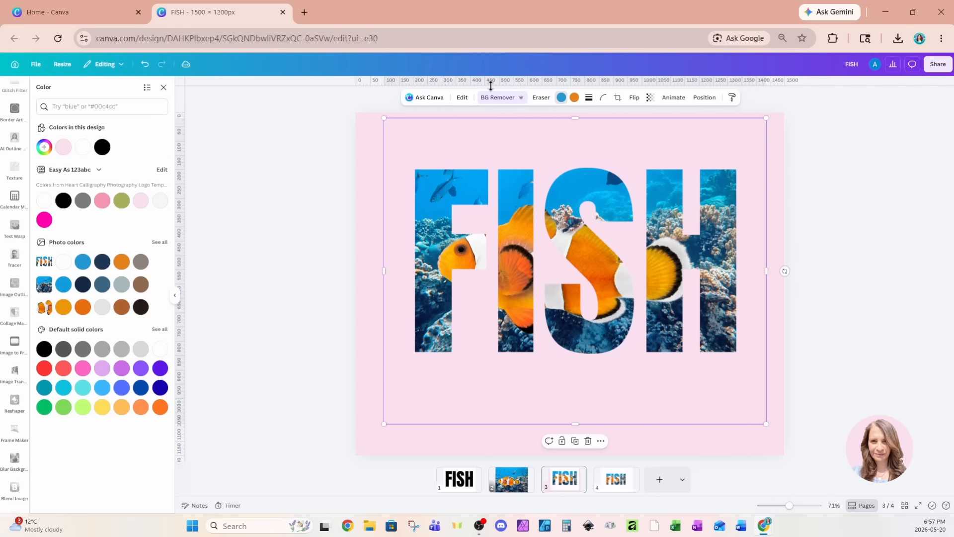
left_click(587, 371)
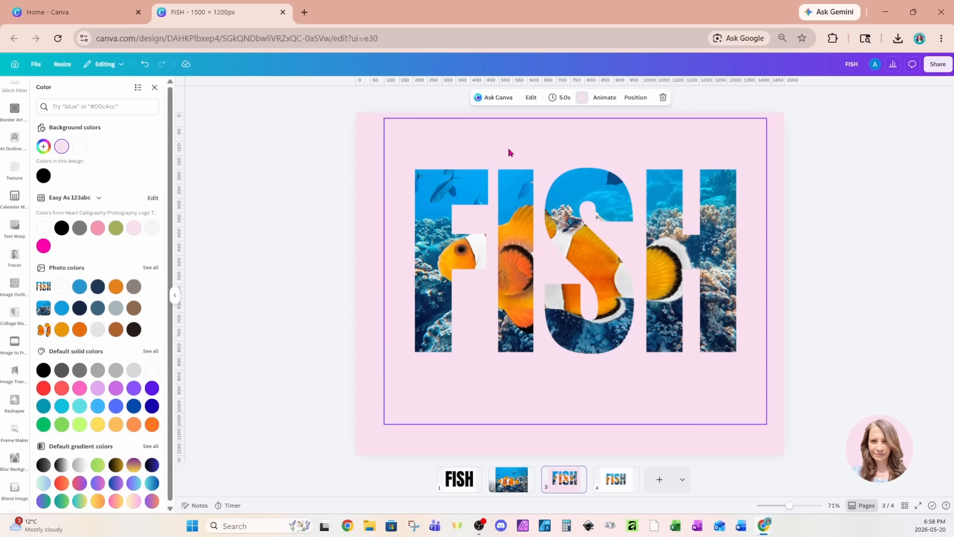
- Apply a black Outline shadow of size 6 to the FISH image on page 3 and duplicate the page
left_click(485, 151)
left_click(461, 102)
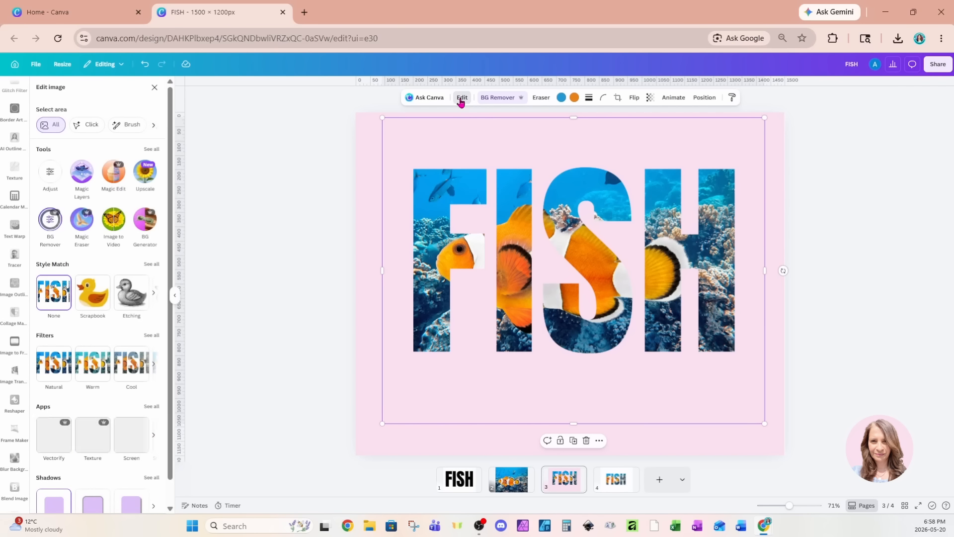
scroll(93, 370, "down", 1)
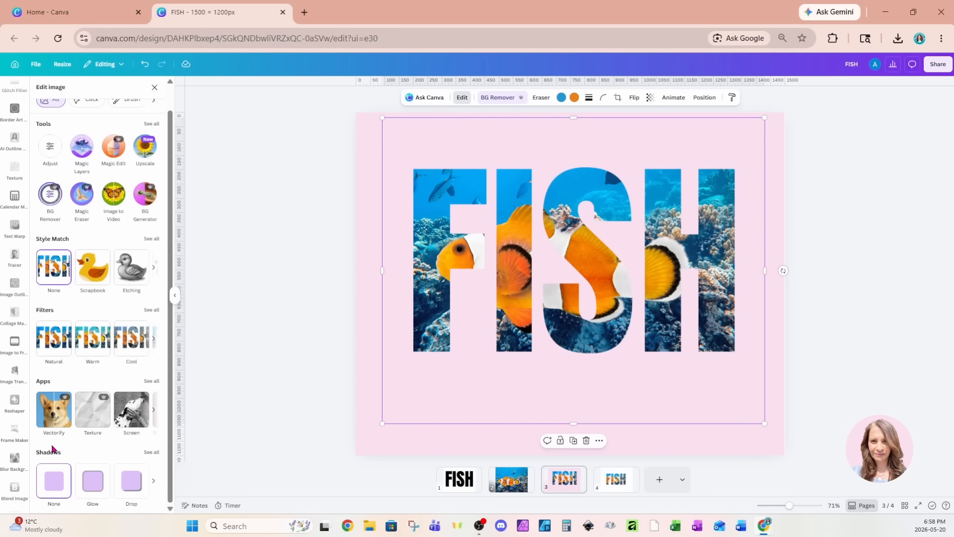
left_click(151, 452)
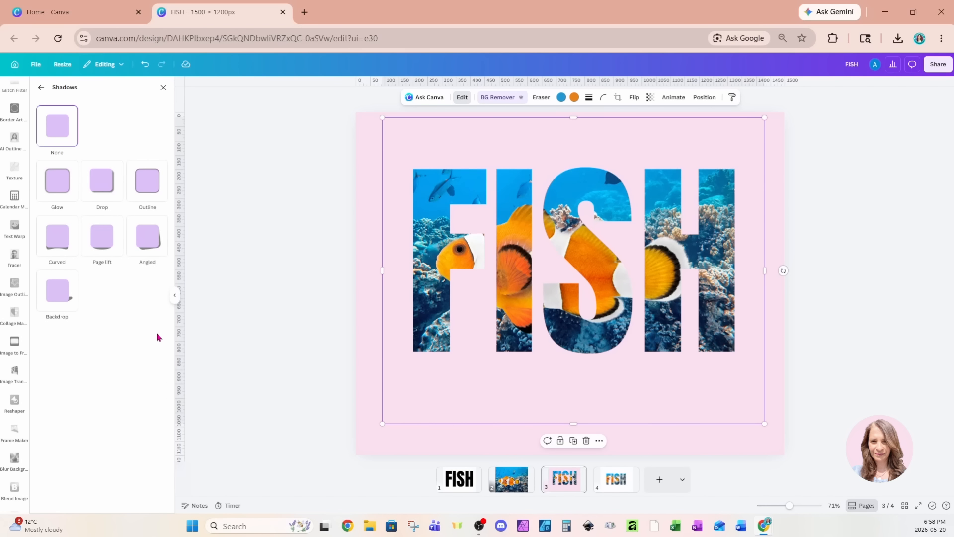
left_click(144, 191)
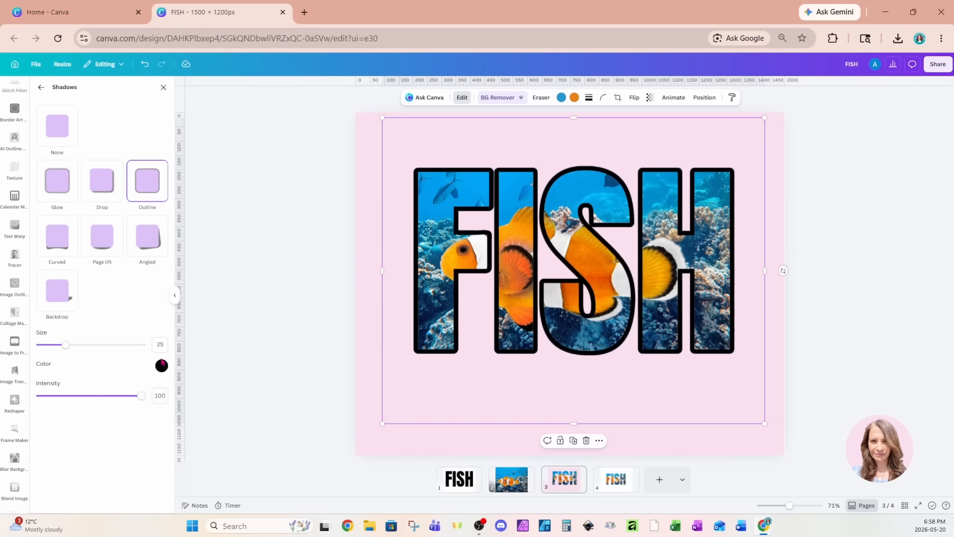
left_click_drag(70, 348, 46, 344)
left_click(563, 489)
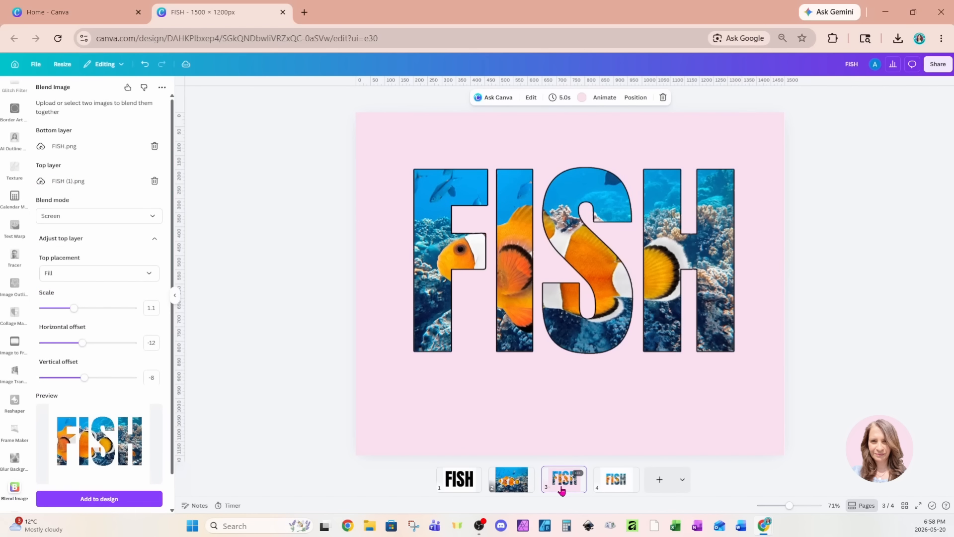
key("ctrl+d")
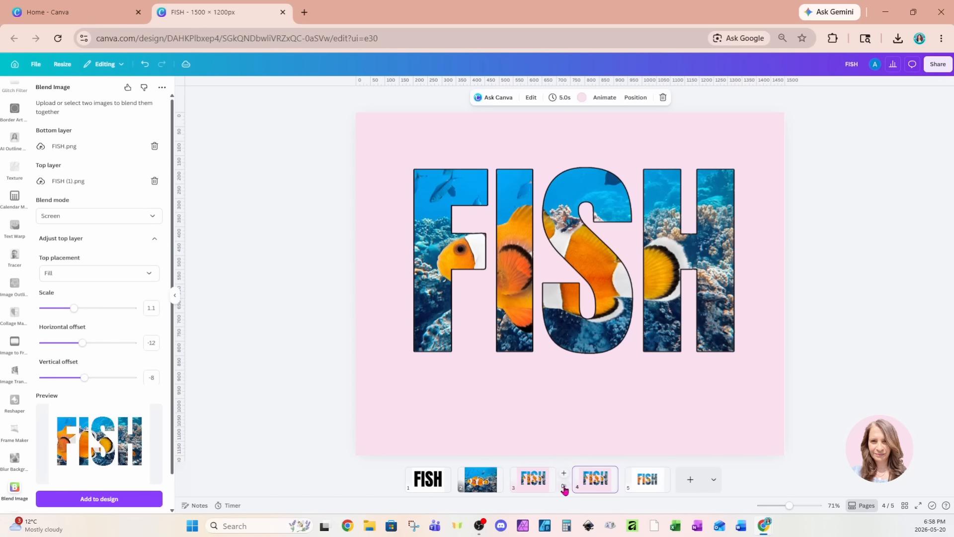
- Give the duplicated page's FISH image a Drop shadow with distance 35 and intensity 58, and shift it slightly down
left_click(580, 302)
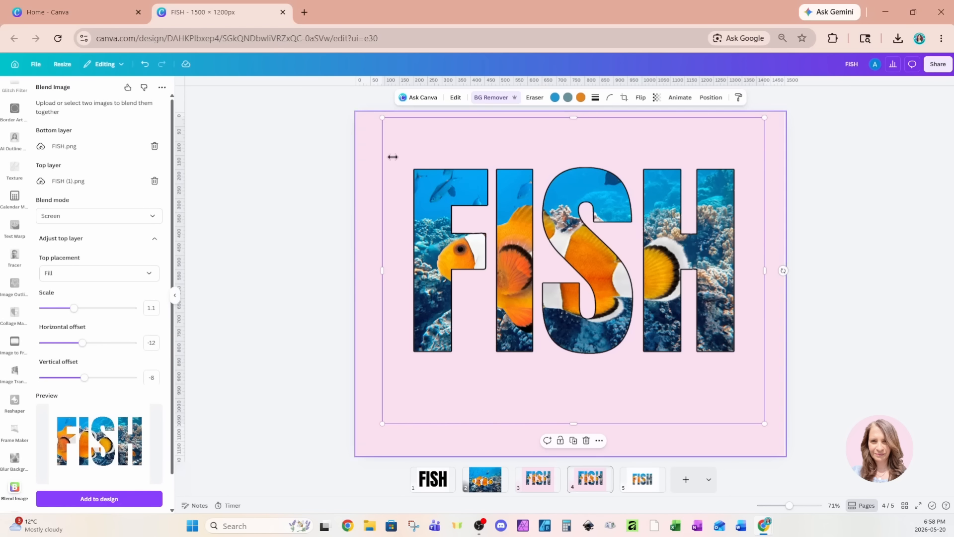
left_click(455, 97)
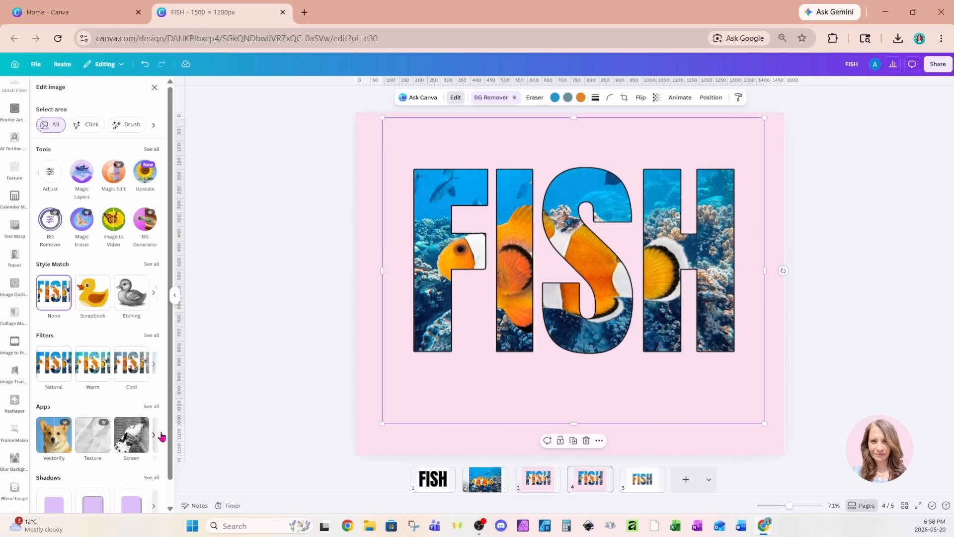
scroll(131, 447, "down", 1)
left_click(151, 452)
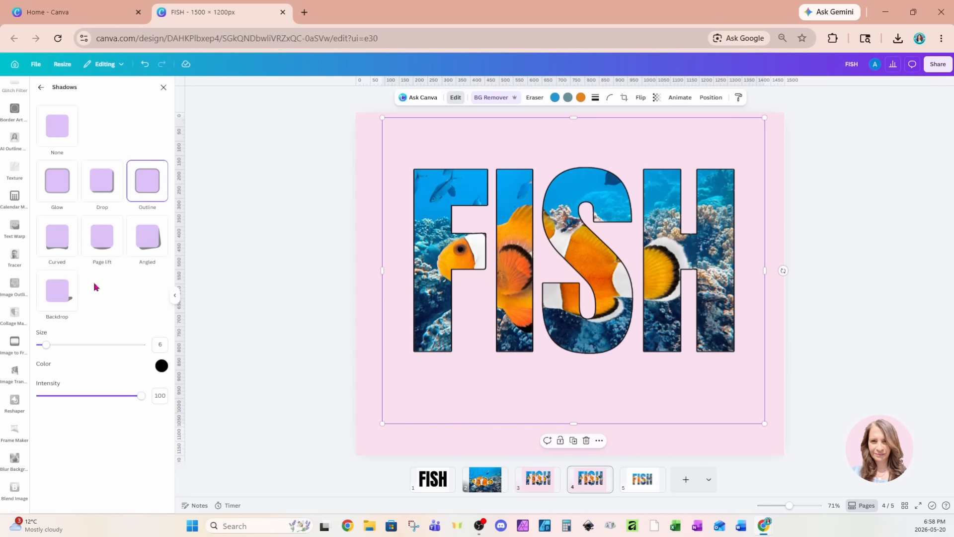
left_click(103, 184)
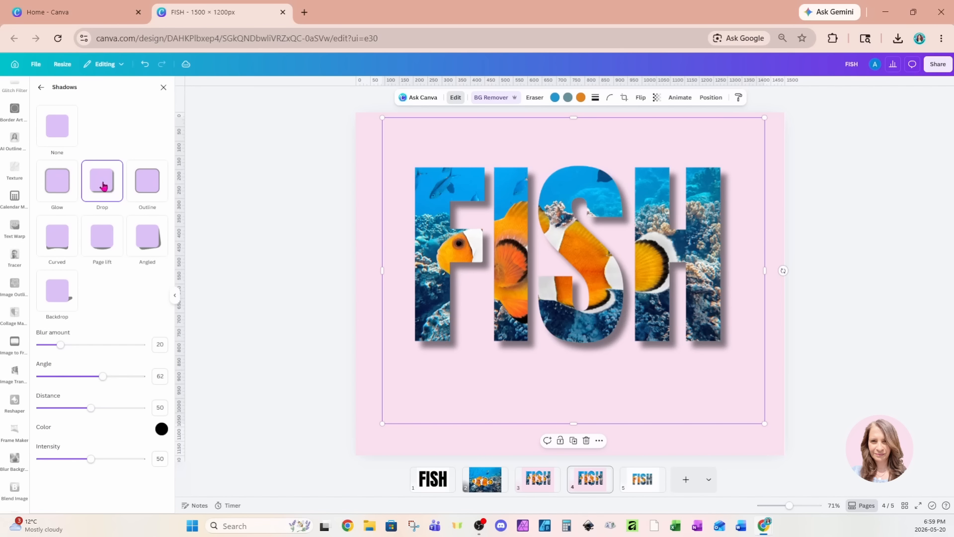
left_click_drag(92, 415, 77, 419)
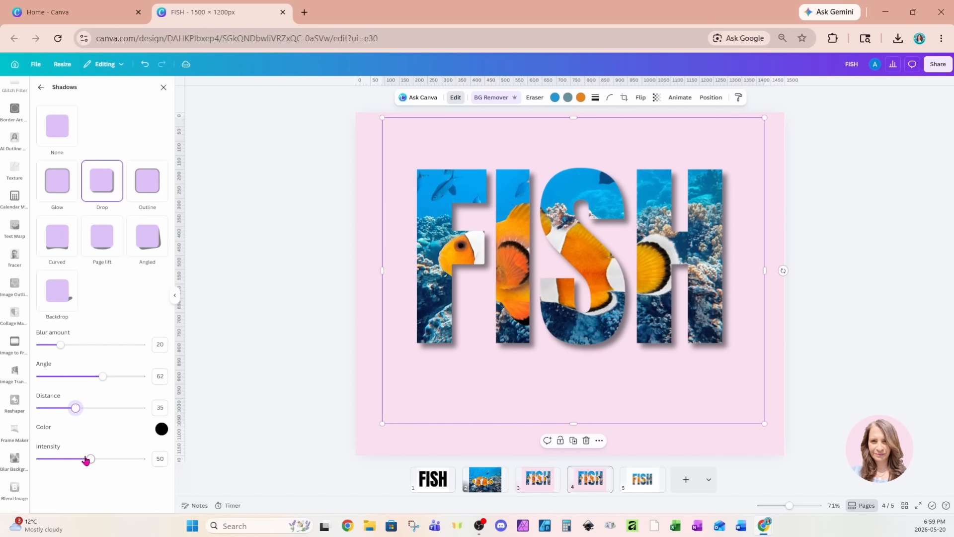
left_click_drag(89, 460, 99, 463)
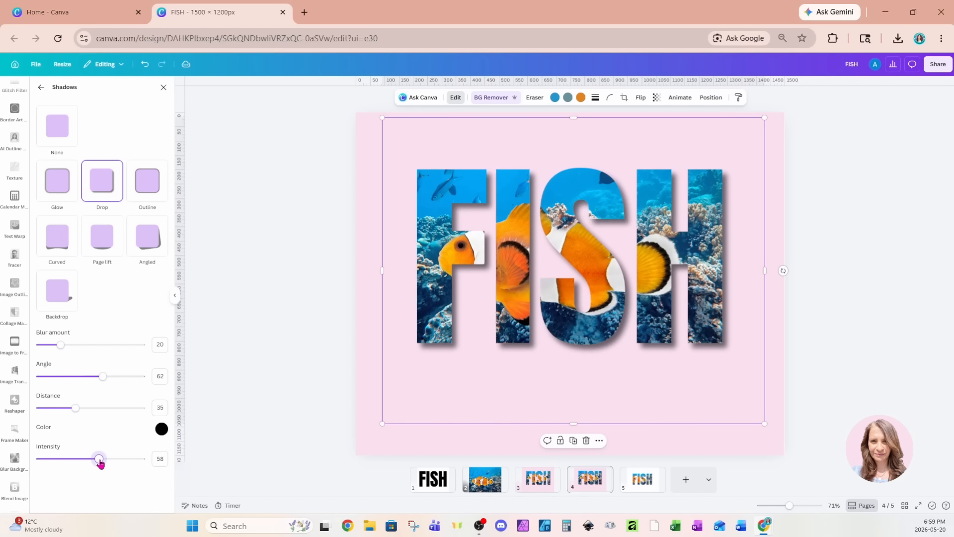
left_click_drag(516, 391, 518, 400)
key("ctrl+z")
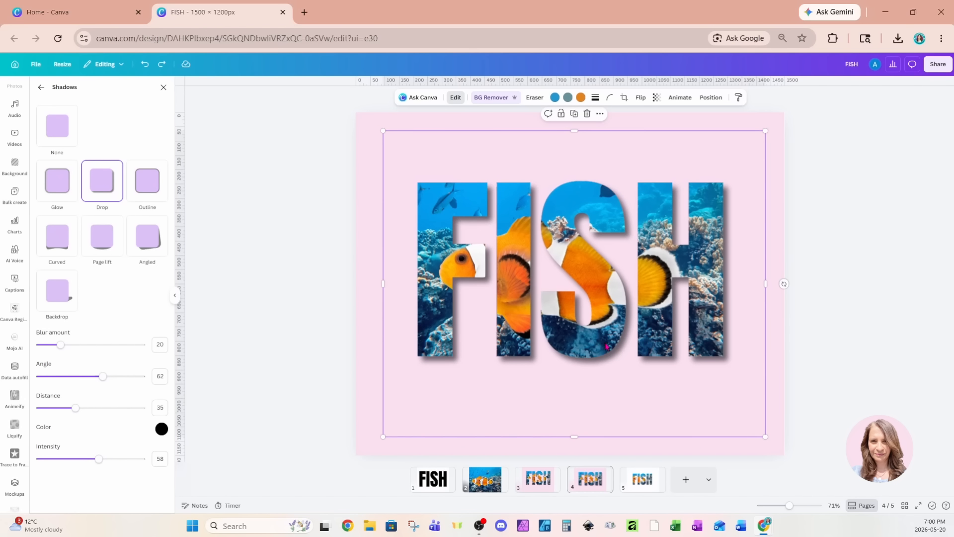
- Copy the clownfish from page 2 and paste it onto page 3
left_click(540, 491)
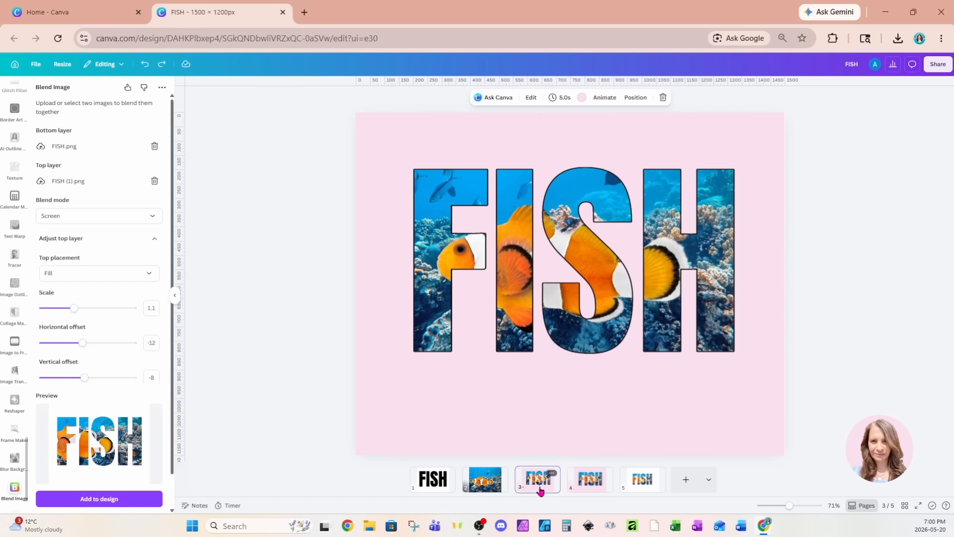
left_click(487, 491)
left_click(552, 338)
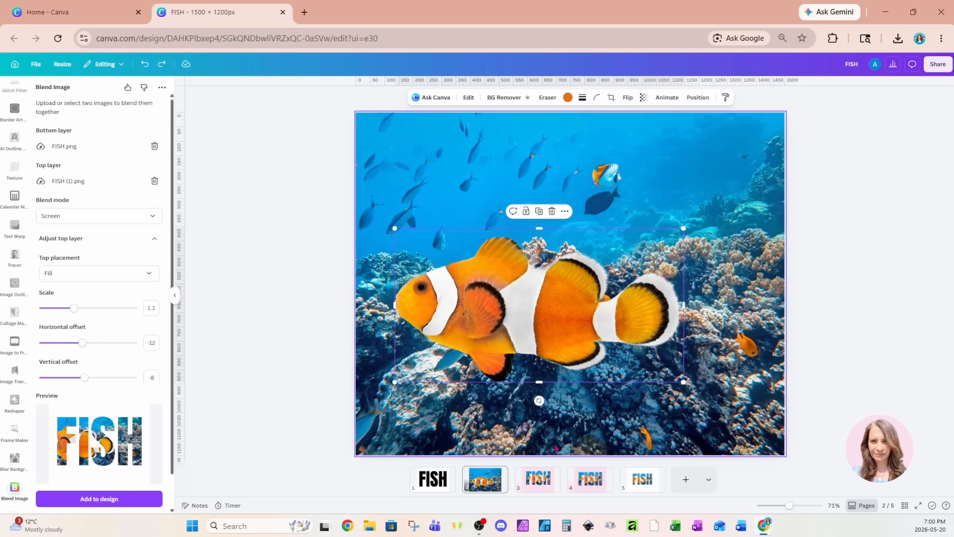
left_click(538, 488)
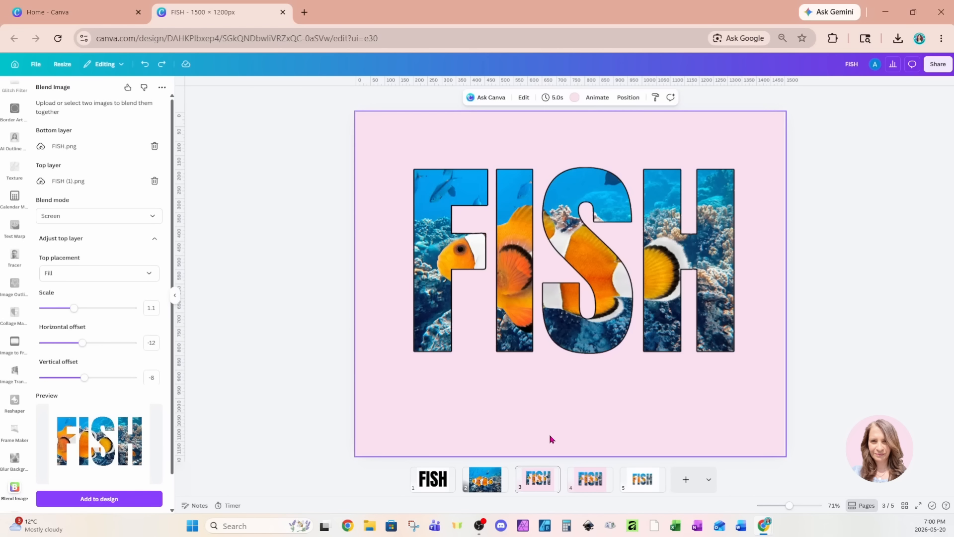
key("ctrl+v")
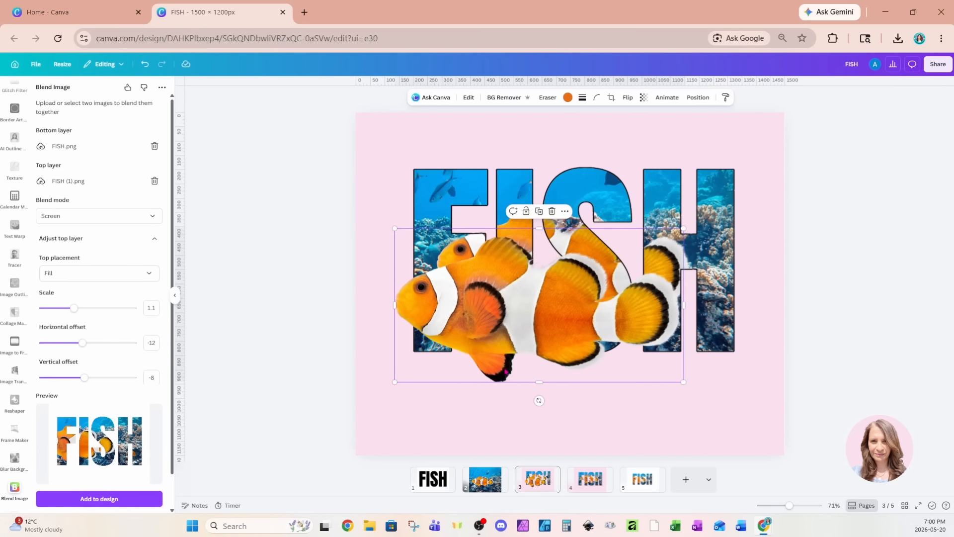
- Align the pasted clownfish with the fish inside the letters at about 900 px wide and send it backward behind the FISH image
left_click_drag(506, 372, 544, 332)
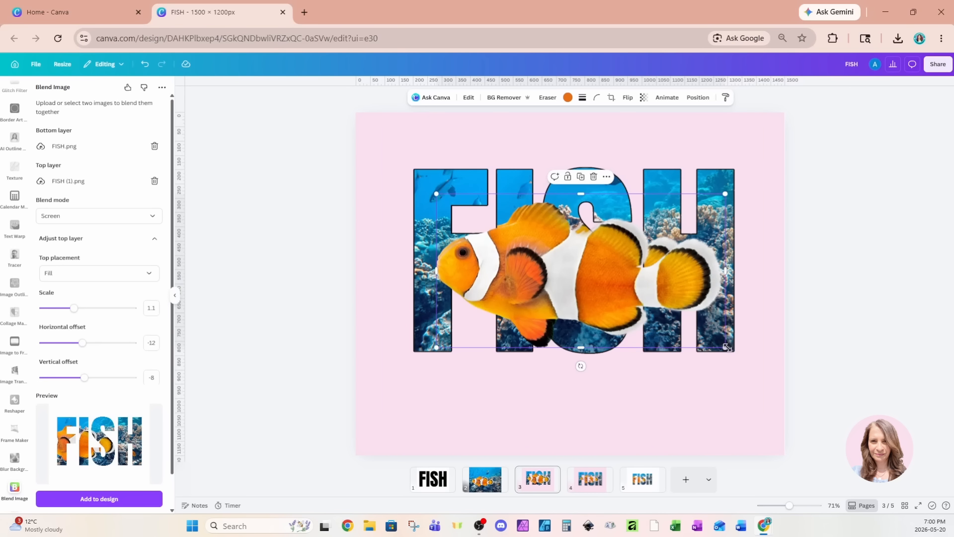
left_click_drag(727, 347, 691, 340)
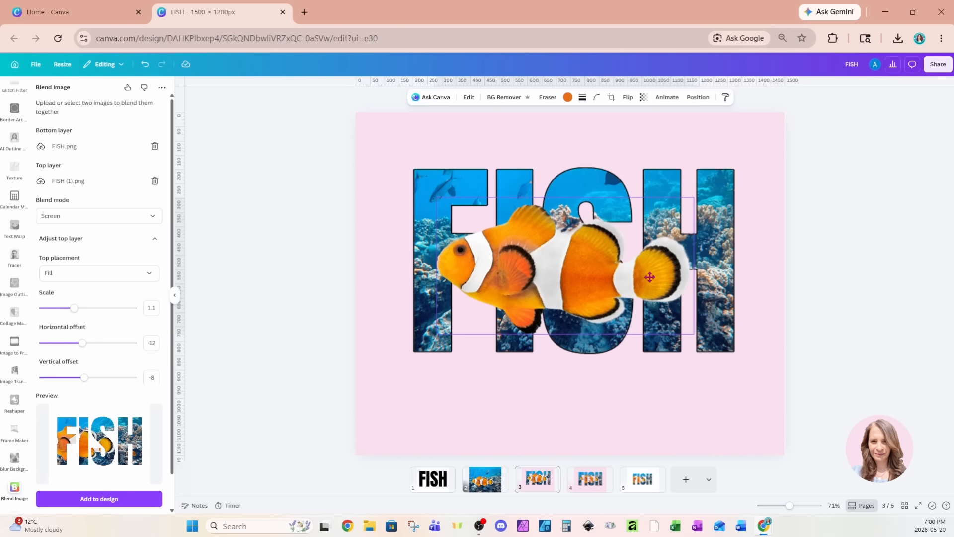
left_click(698, 98)
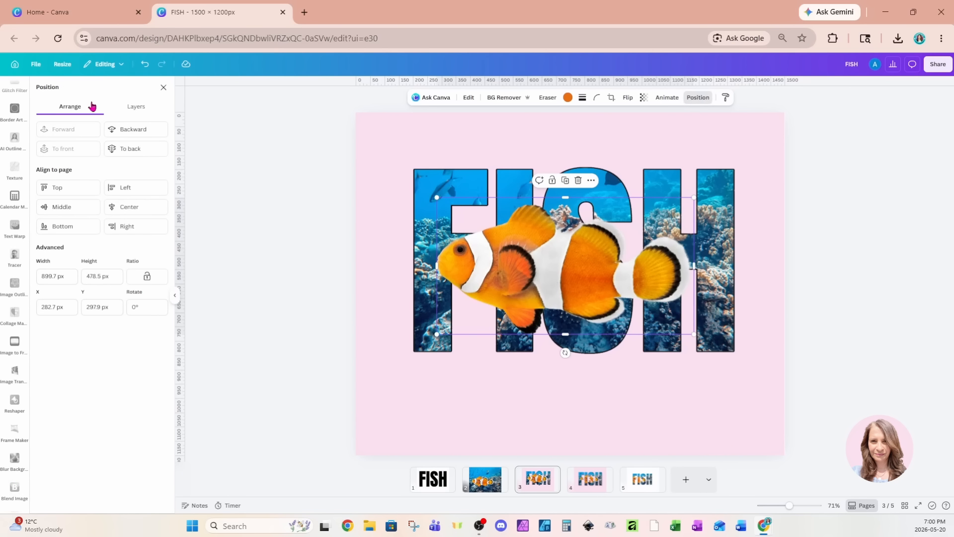
left_click(142, 129)
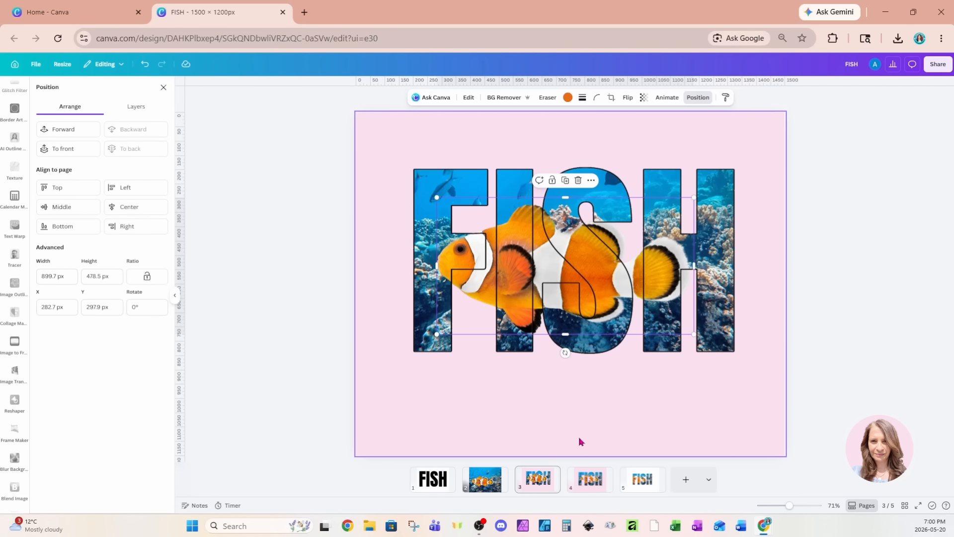
- Remove the background from the blended FISH image on page 5 with BG Remover
left_click(645, 485)
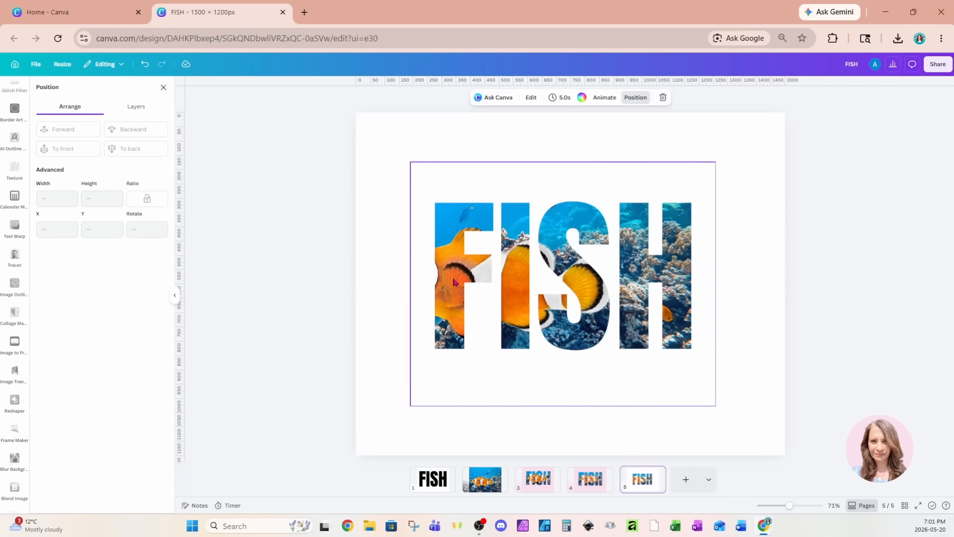
left_click(549, 290)
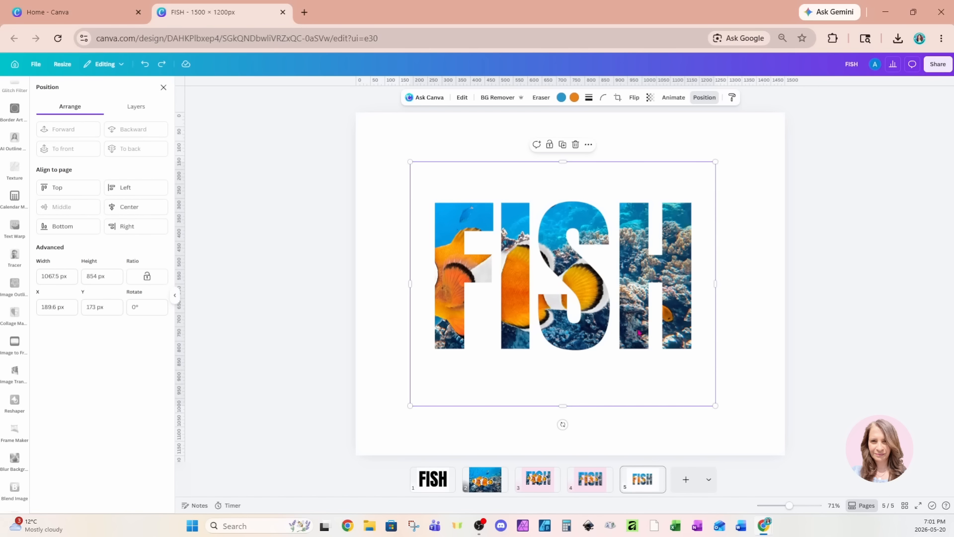
left_click(493, 98)
- Copy the clownfish from page 2 and paste it onto page 5
left_click(481, 489)
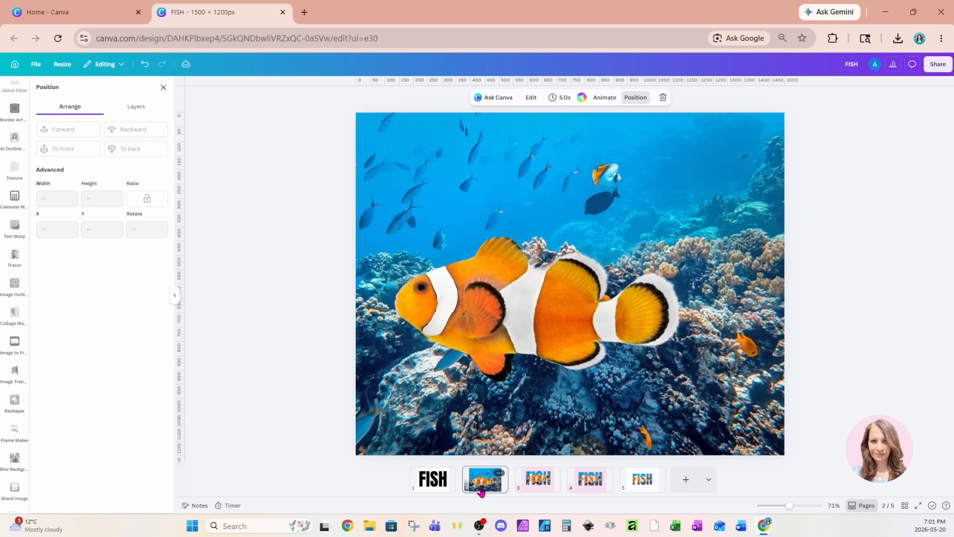
left_click(553, 312)
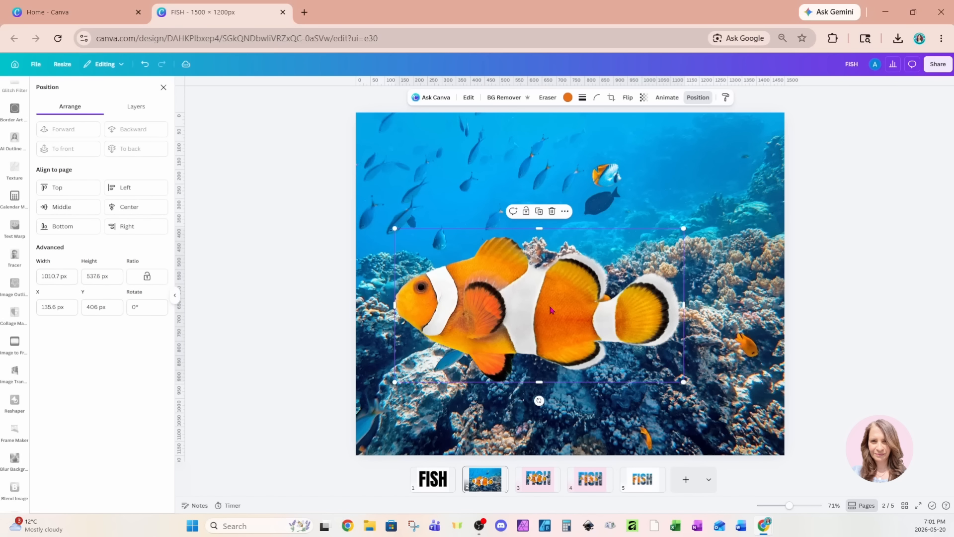
left_click(641, 489)
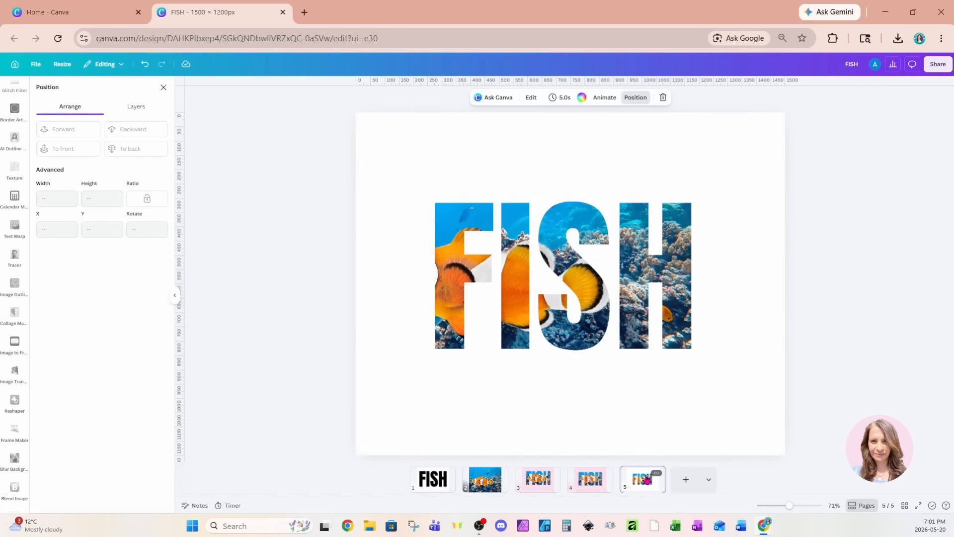
key("ctrl+v")
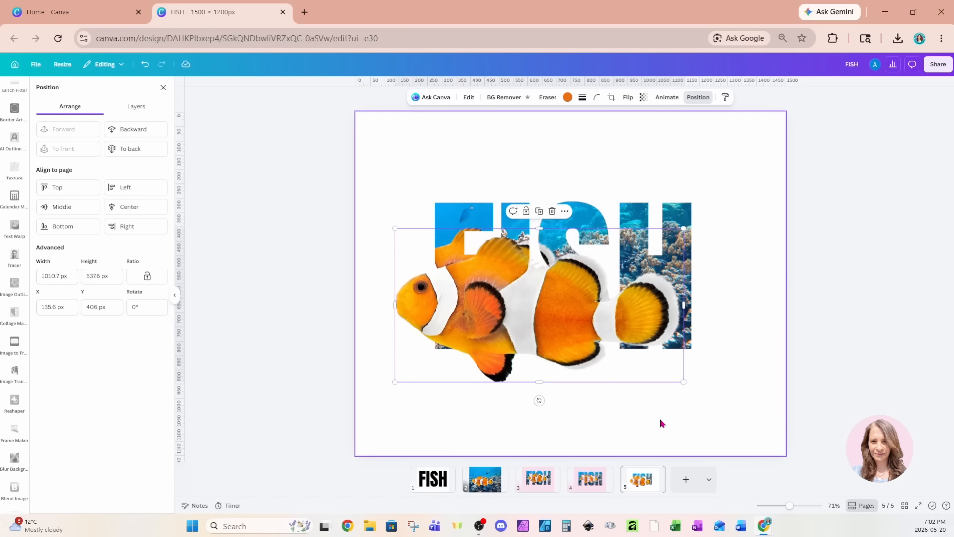
- Shrink page 5's clownfish to about 798 px wide and align it over the fish inside the FISH letters
left_click_drag(687, 384, 641, 353)
left_click_drag(609, 317, 596, 307)
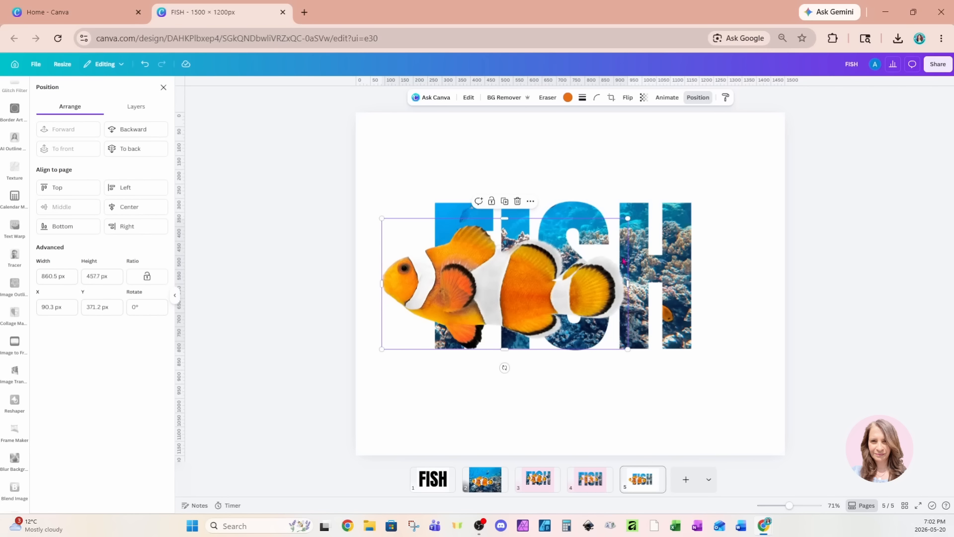
left_click_drag(628, 219, 612, 227)
left_click_drag(571, 296, 571, 282)
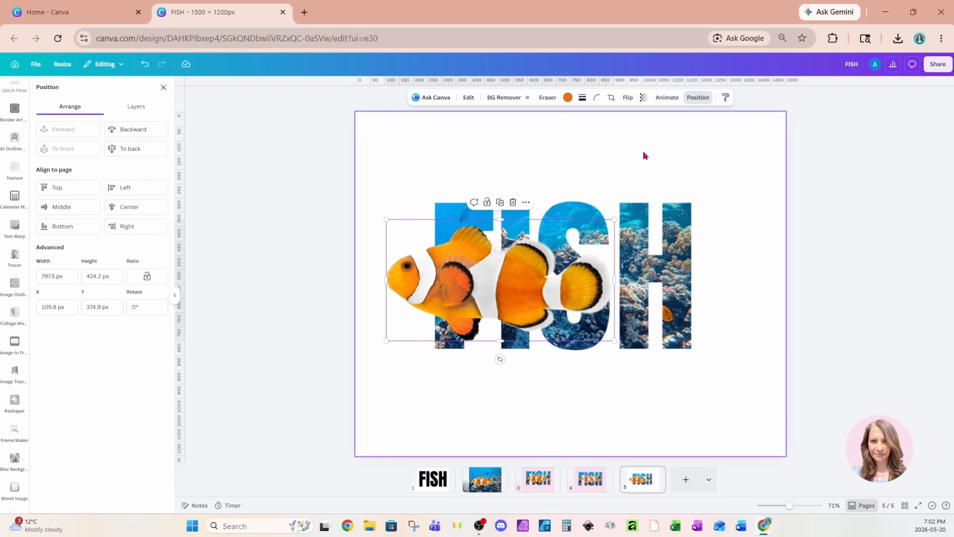
- Send page 5's clownfish backward behind the FISH image and apply an Outline shadow to the FISH image
left_click(157, 133)
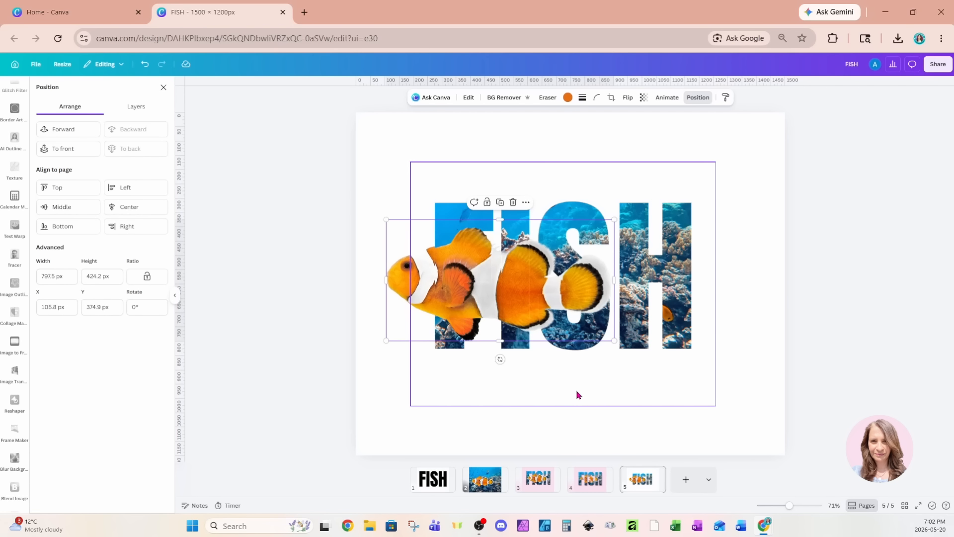
left_click(691, 343)
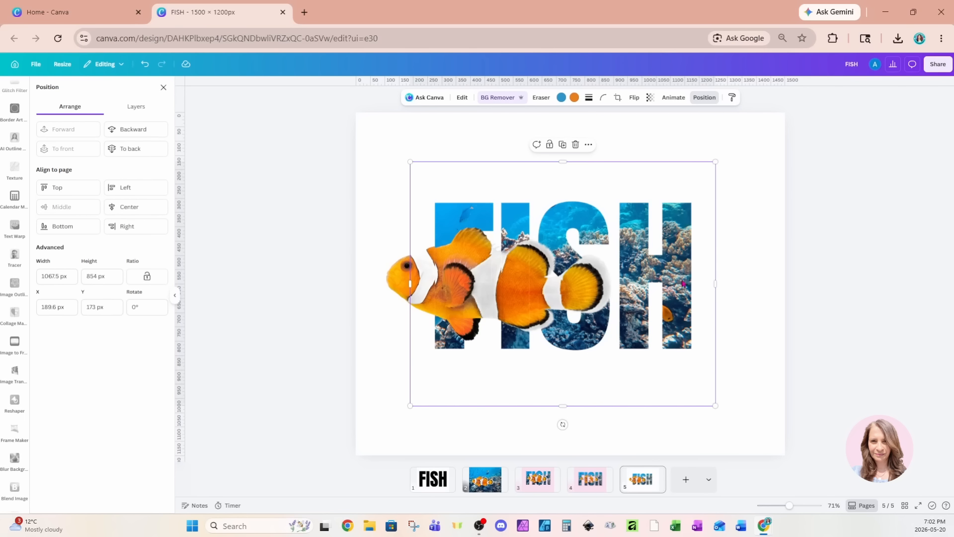
left_click(462, 97)
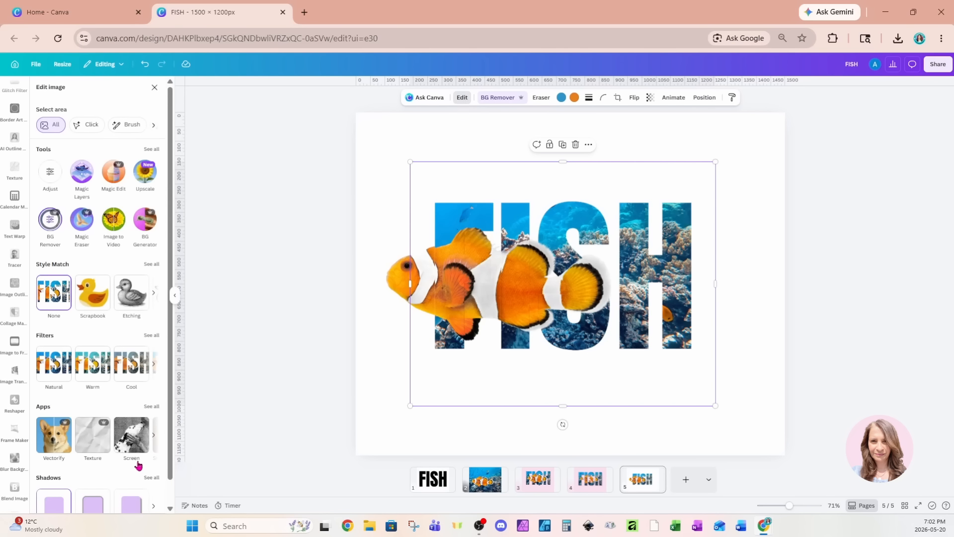
scroll(139, 465, "down", 1)
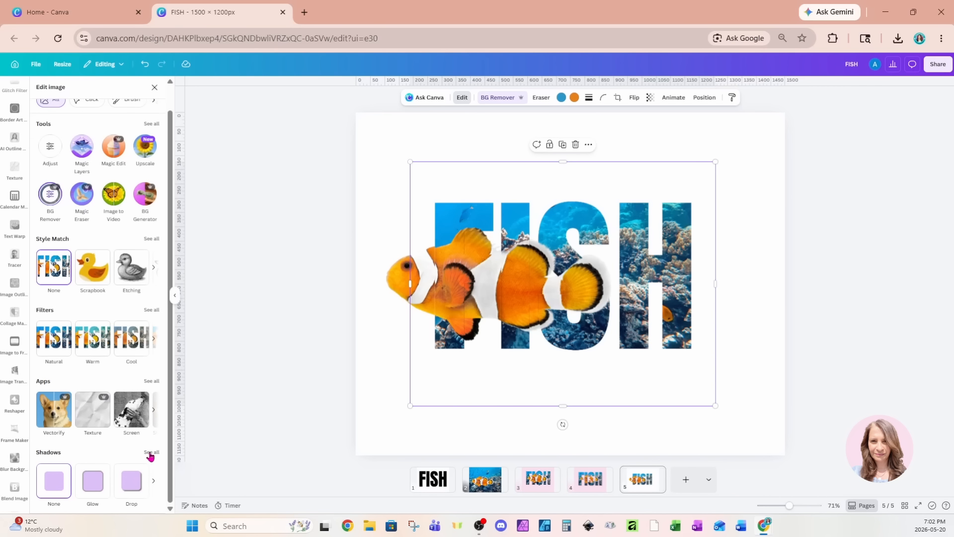
left_click(151, 453)
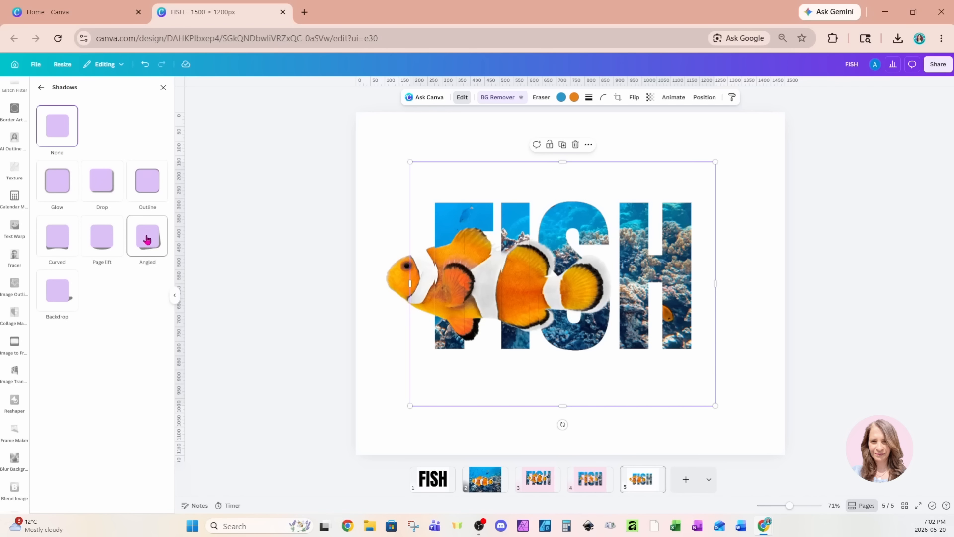
left_click(148, 185)
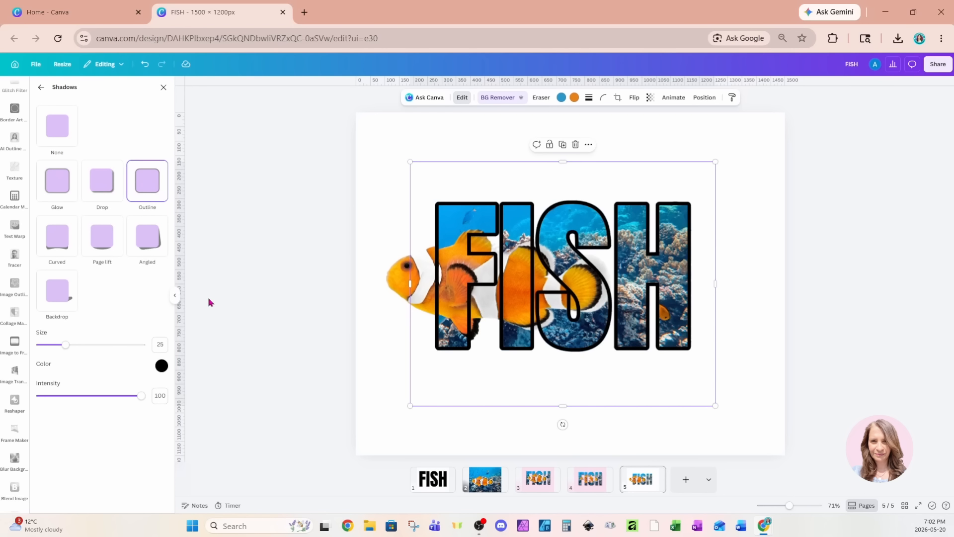
- Set the FISH image's outline to white at size 6, and show all pages of the design in grid view
left_click(162, 366)
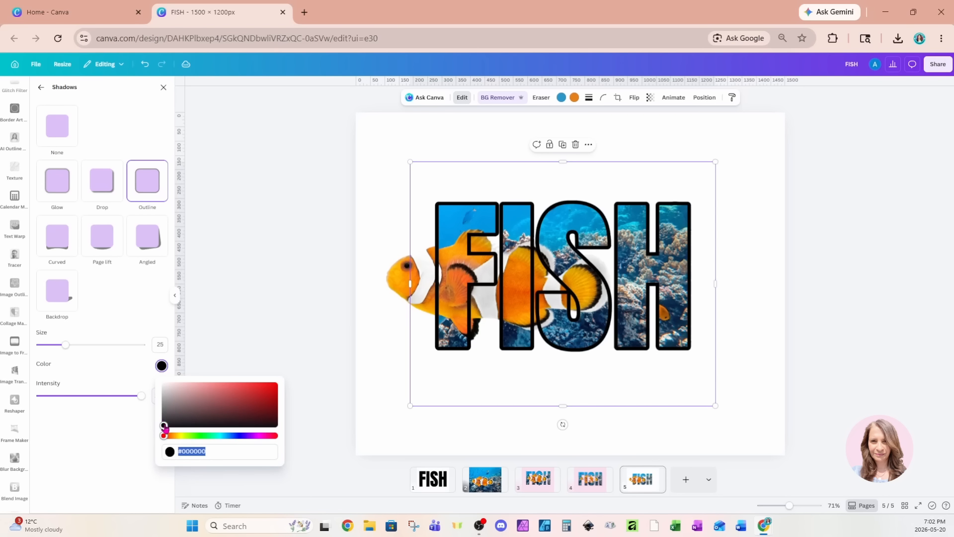
left_click_drag(163, 426, 145, 374)
left_click_drag(65, 345, 46, 348)
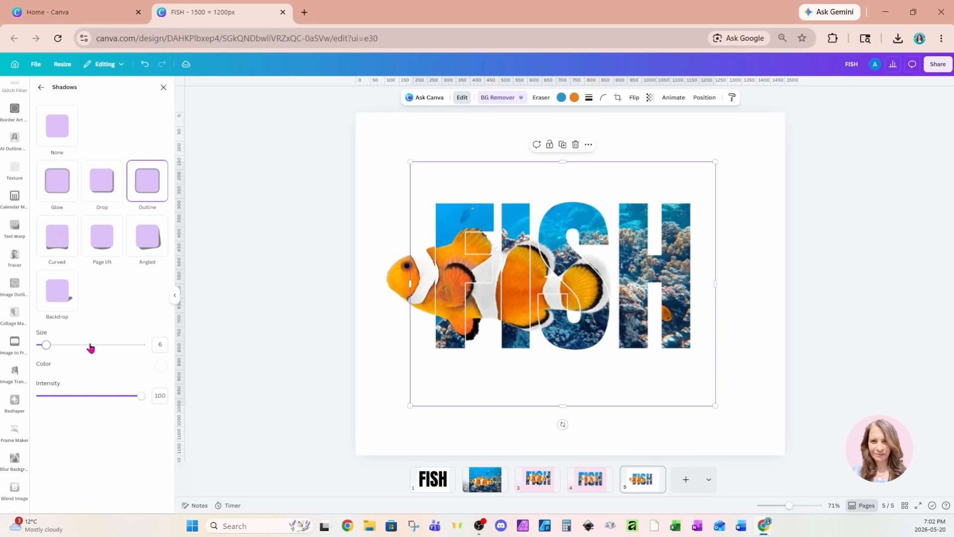
left_click(766, 264)
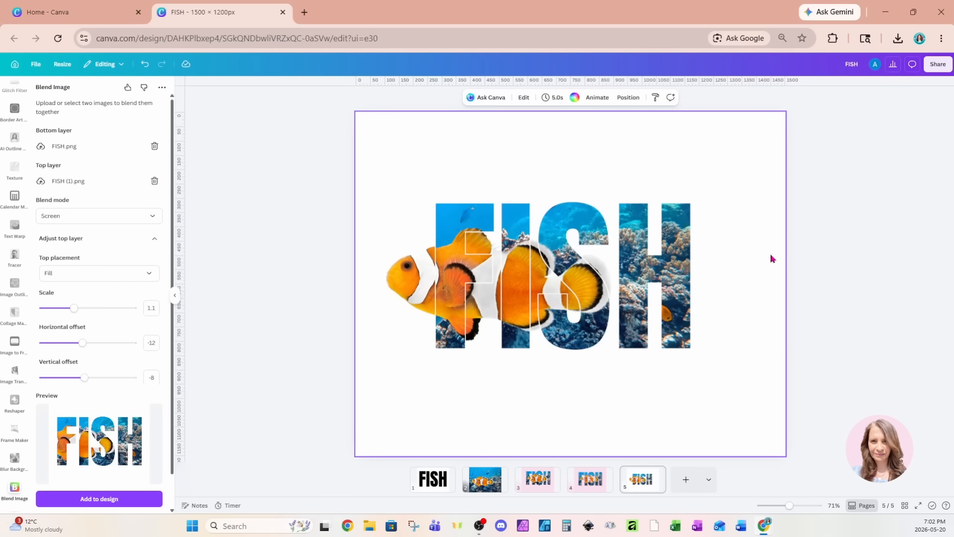
key("ctrl+alt+3")
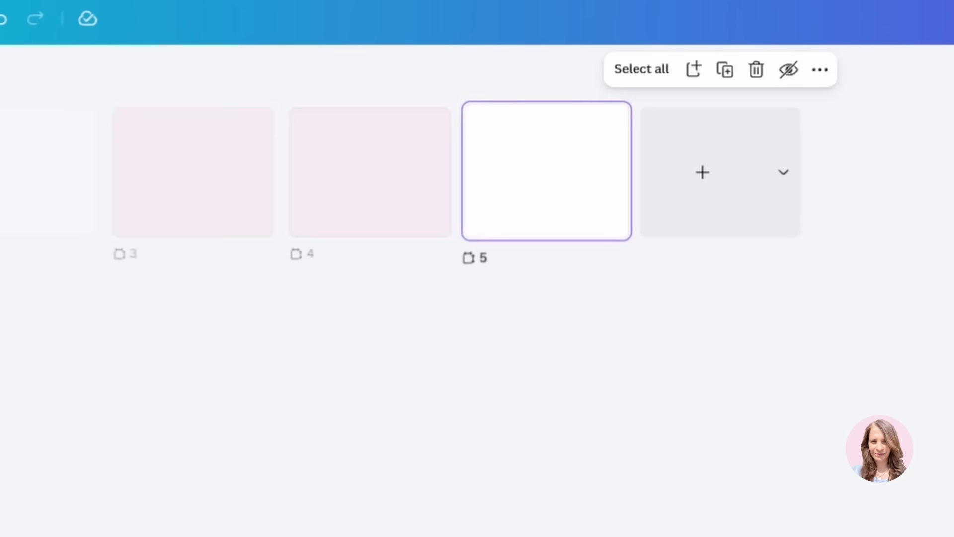